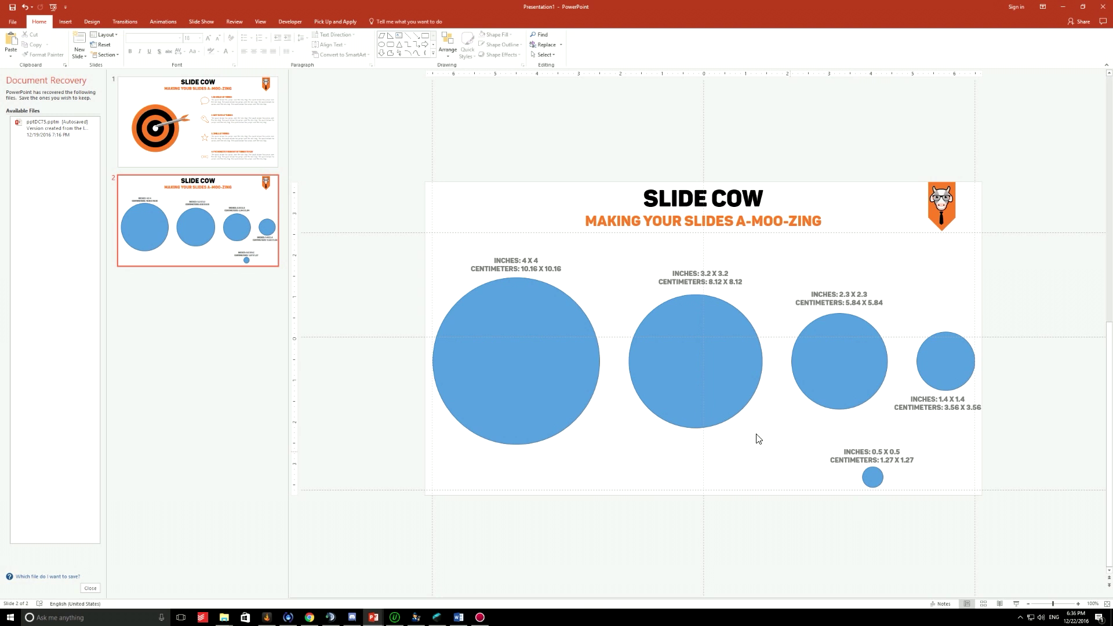
Step: Examine the five circles and their labelled dimensions on slide 2, and compare them with the finished target on slide 1
click(517, 351)
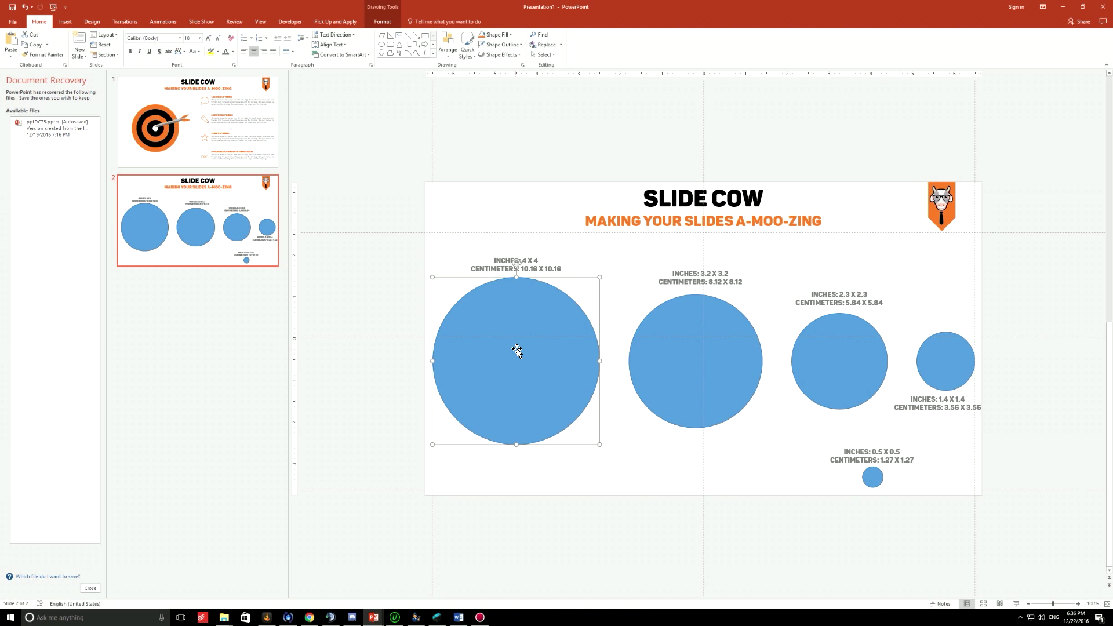
click(660, 352)
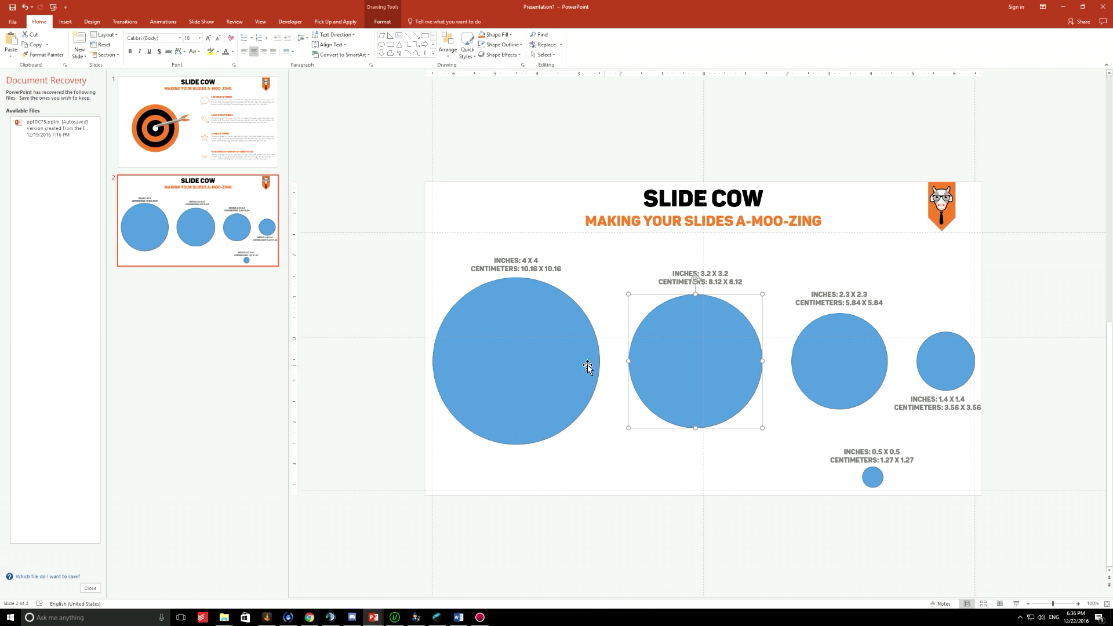
click(725, 528)
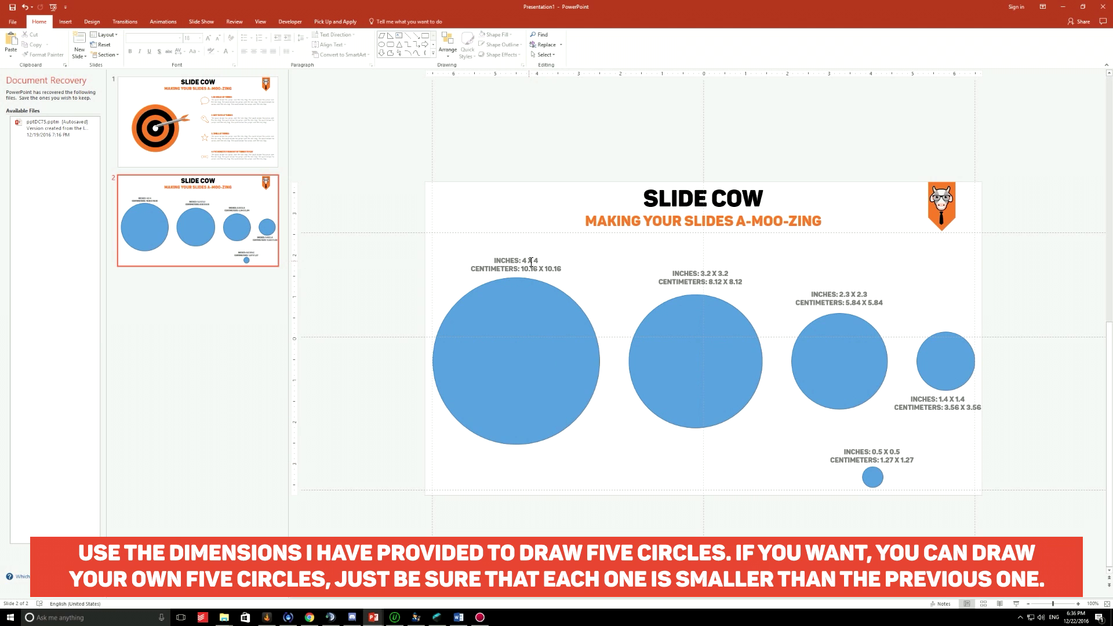
click(957, 362)
click(959, 408)
click(768, 502)
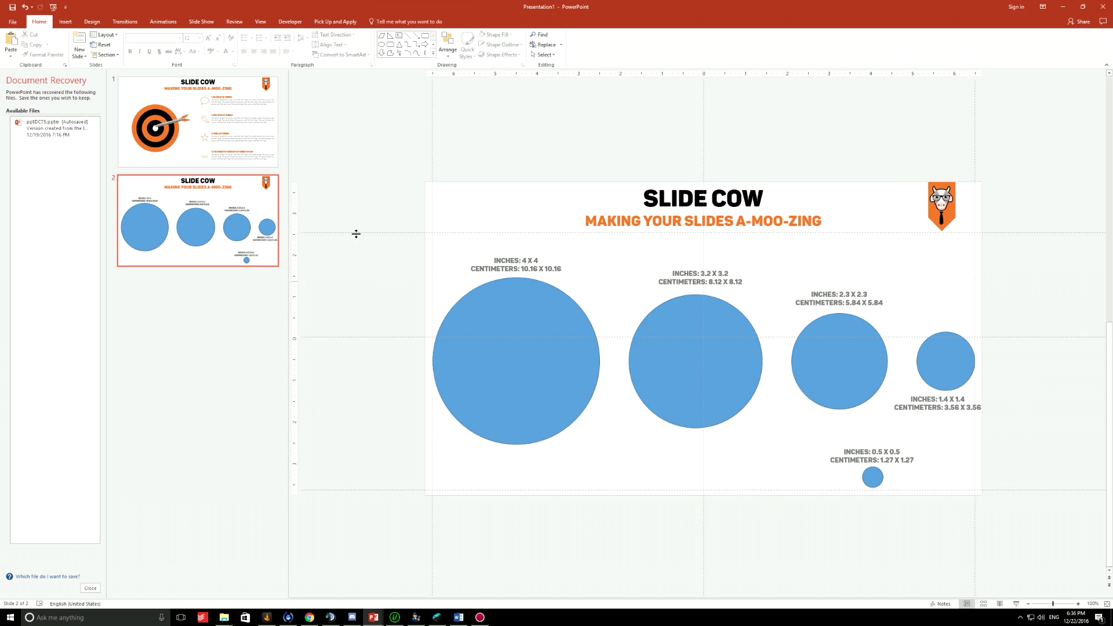
click(251, 142)
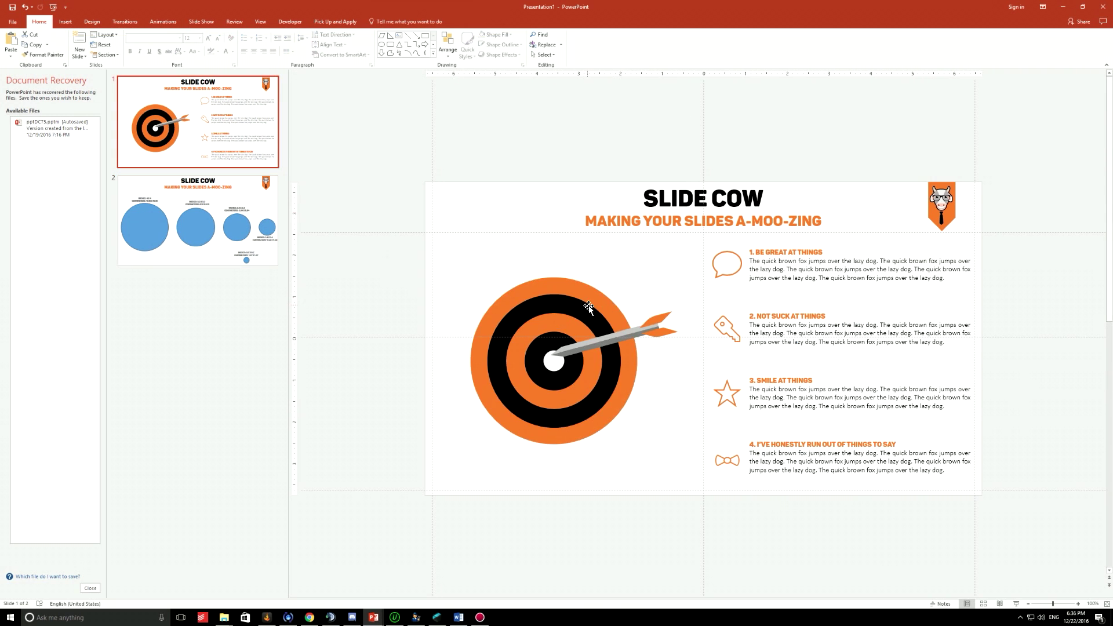
click(238, 242)
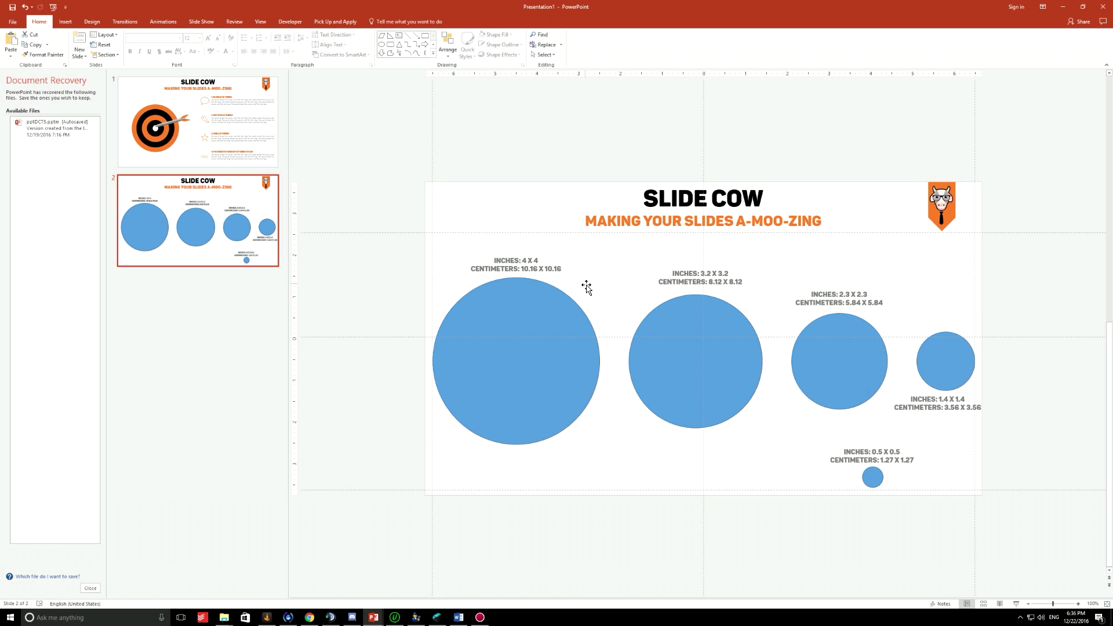
click(648, 479)
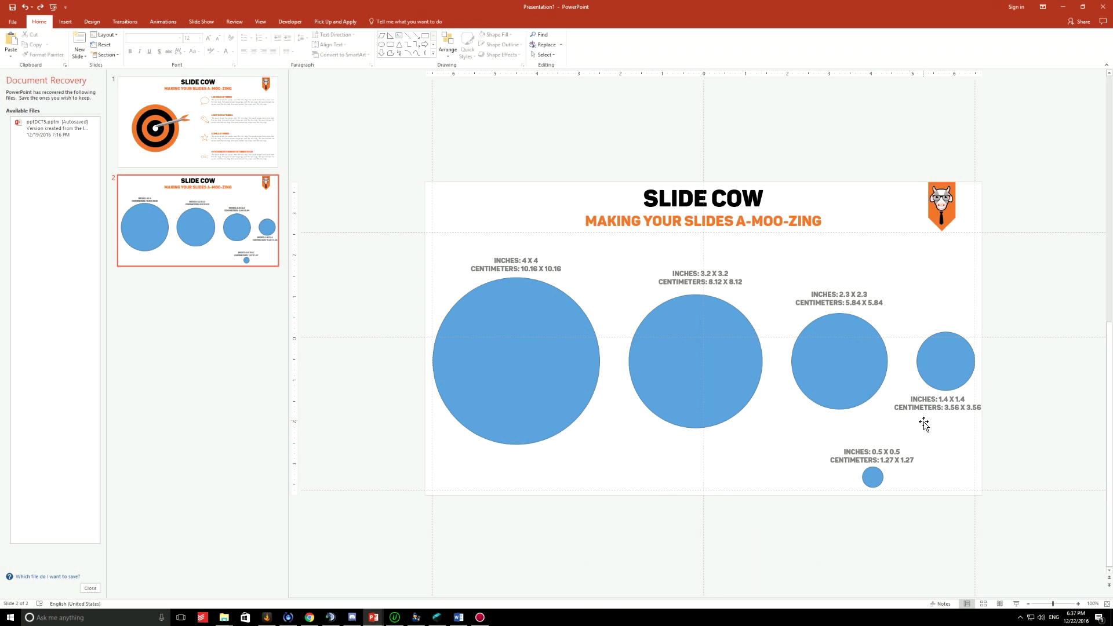
Step: Delete the five inch and centimetre dimension labels beside the circles on slide 2
click(525, 246)
shift+click(686, 283)
shift+click(861, 303)
shift+click(949, 406)
shift+click(900, 447)
key(Delete)
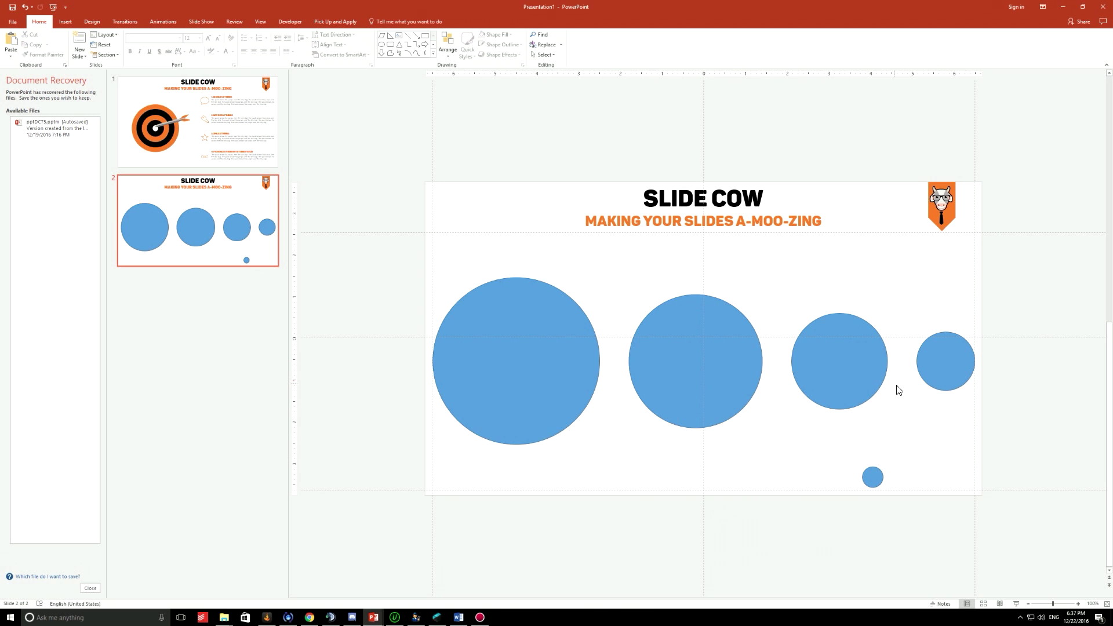
Step: Apply the orange shape style to the largest circle on slide 2, matching the outer ring of the target on slide 1
click(239, 138)
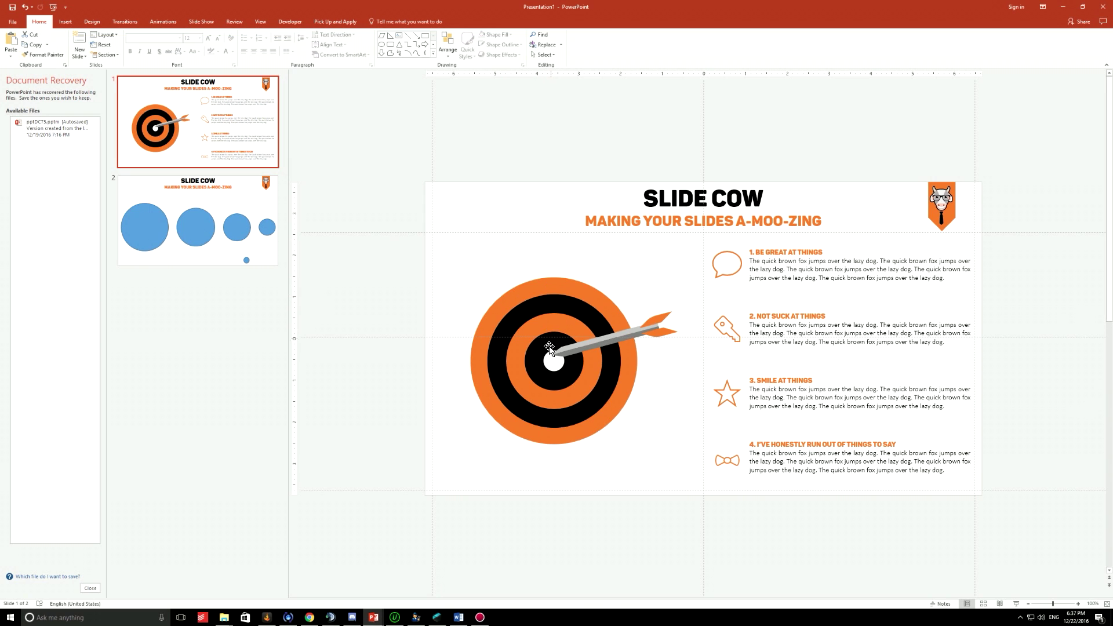
scroll(465, 346, down, 1)
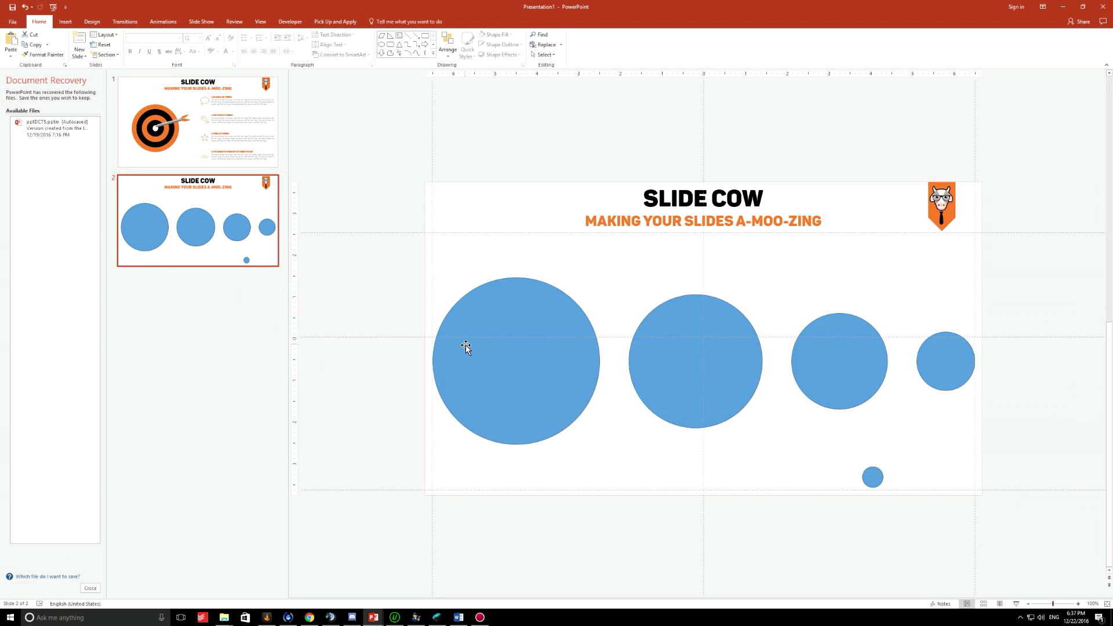
click(140, 132)
click(196, 237)
click(531, 325)
click(382, 21)
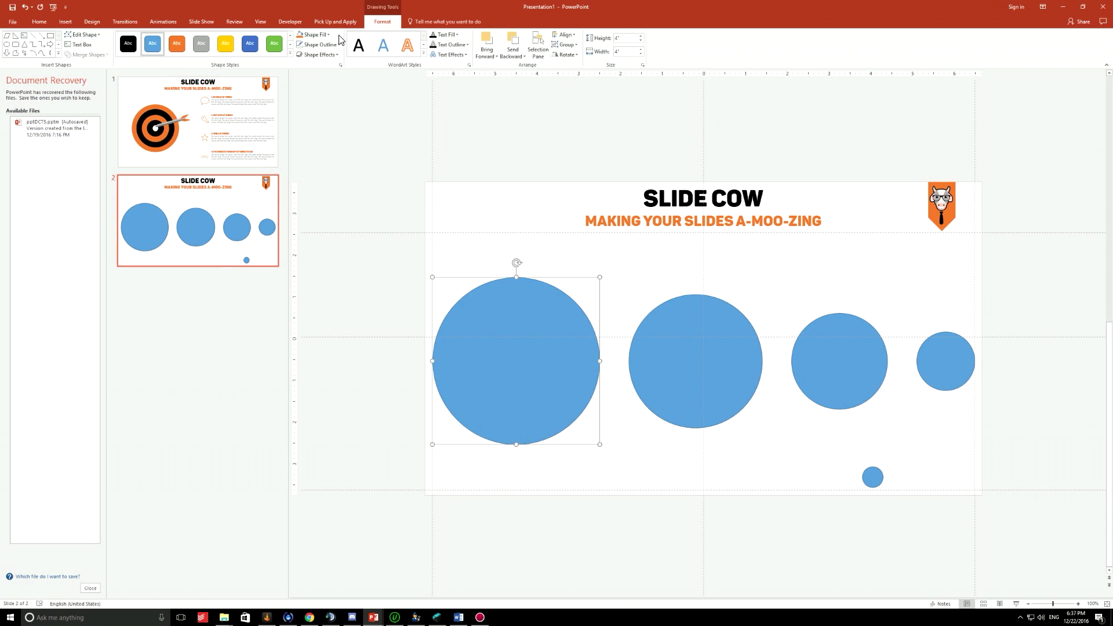
click(177, 43)
Step: Fill the second-largest circle with black
click(700, 313)
click(316, 34)
click(310, 55)
click(367, 276)
Step: Remove the outline from all five circles at once
drag(361, 251, 1009, 547)
click(339, 45)
click(321, 120)
click(373, 337)
Step: Fill the third-largest circle with the theme orange and the fourth-largest circle with black
click(795, 347)
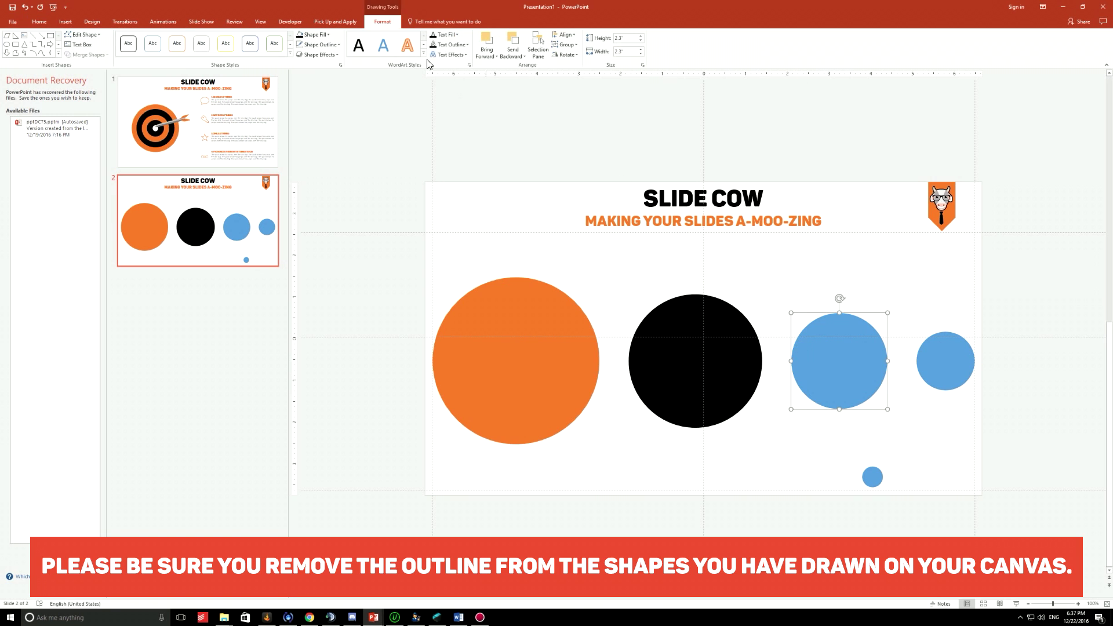
click(313, 34)
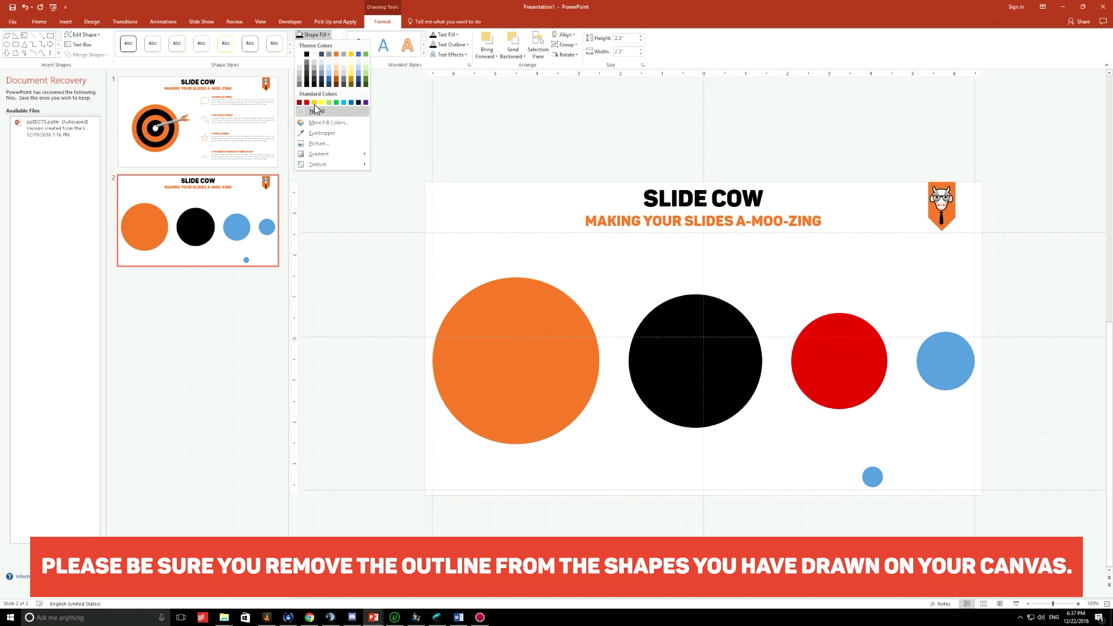
click(337, 54)
click(947, 376)
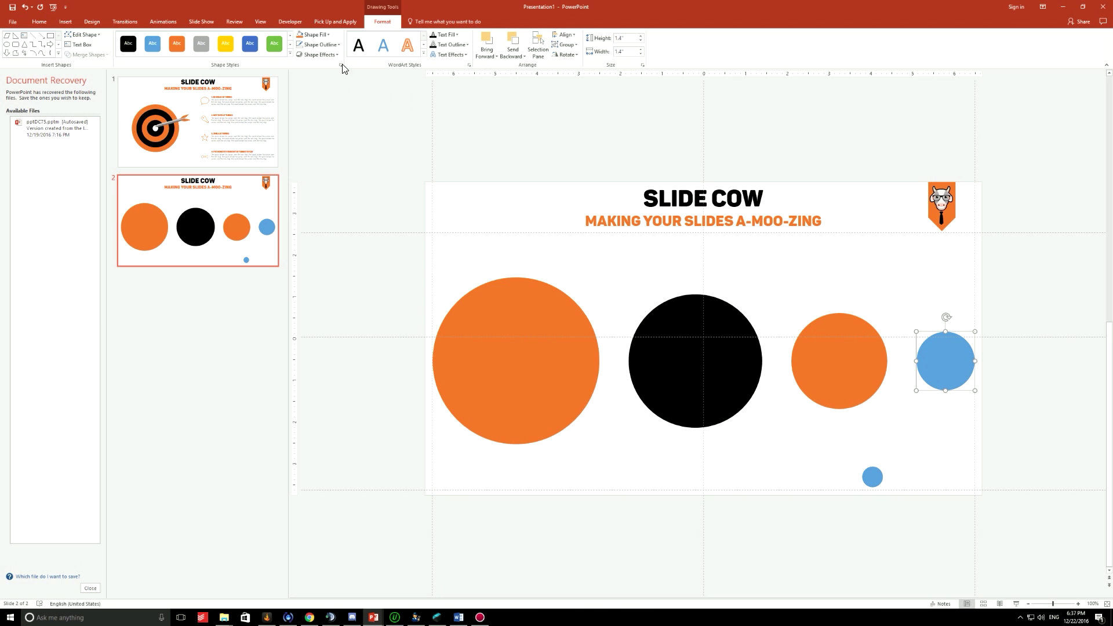
click(313, 34)
click(307, 54)
Step: Fill the smallest circle with the theme orange
click(872, 478)
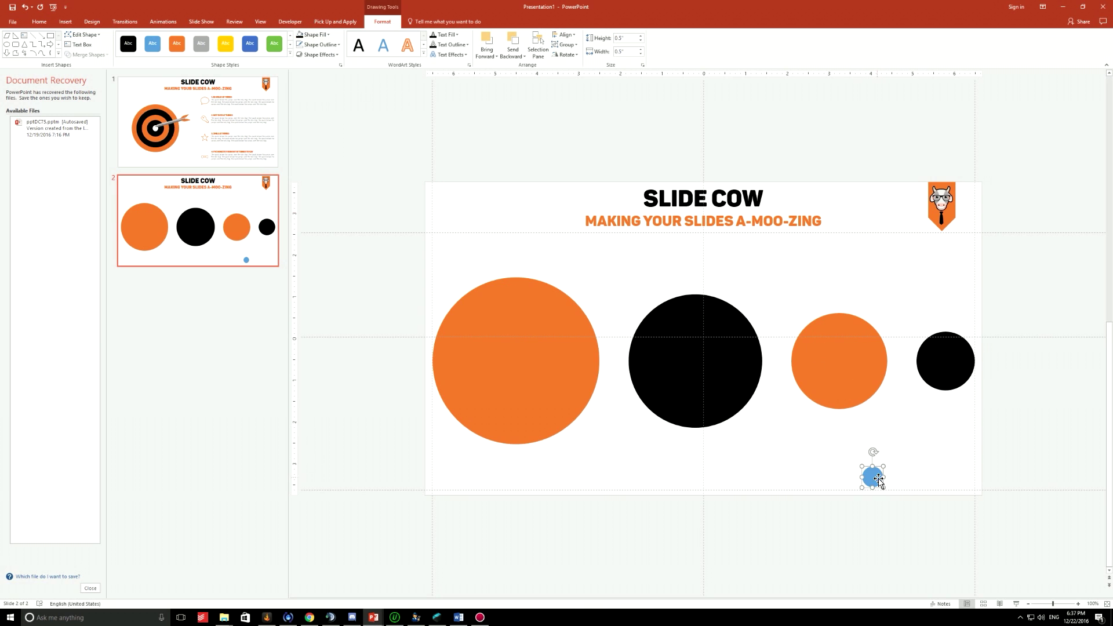
click(322, 34)
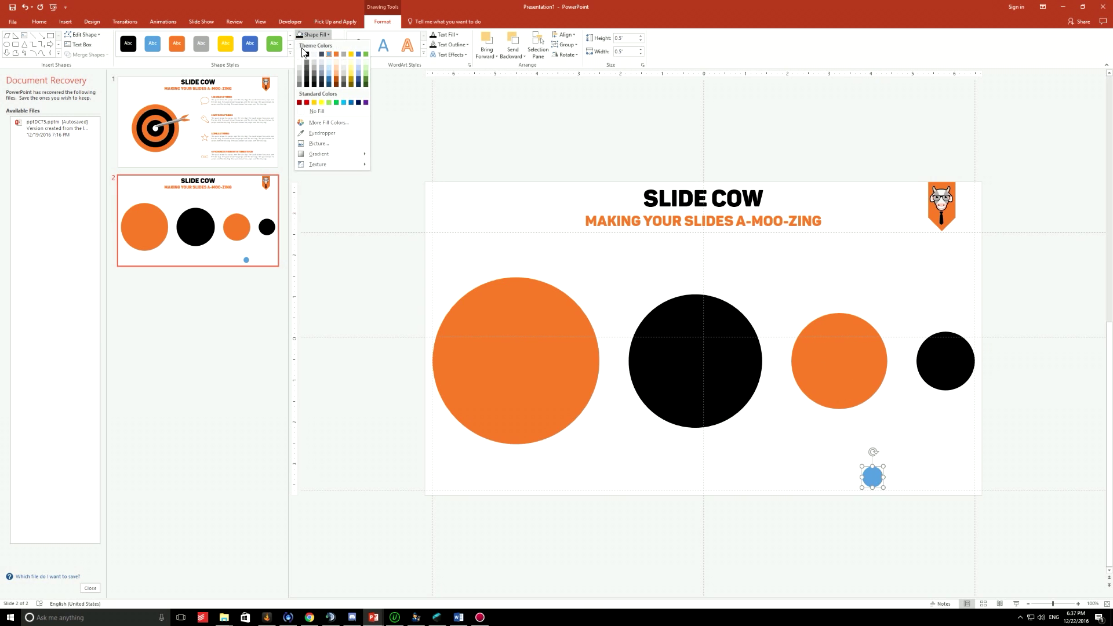
click(335, 55)
click(830, 442)
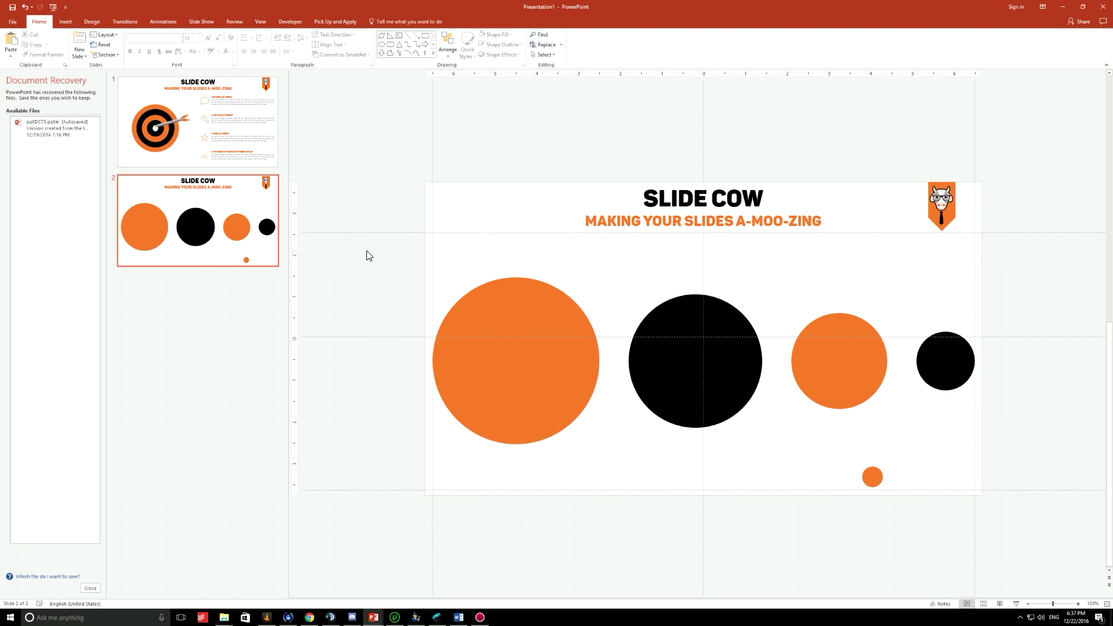
Step: Align all five circles to one another with Align Center and Align Middle so they form concentric rings
drag(361, 241, 1109, 591)
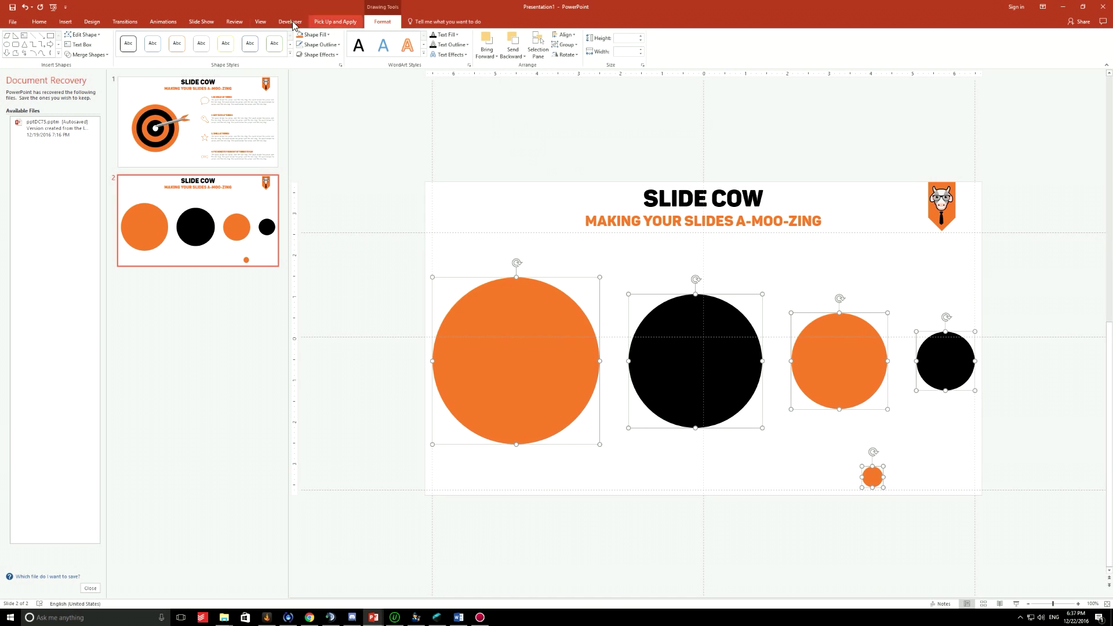
click(39, 22)
click(447, 47)
mouse_move(464, 168)
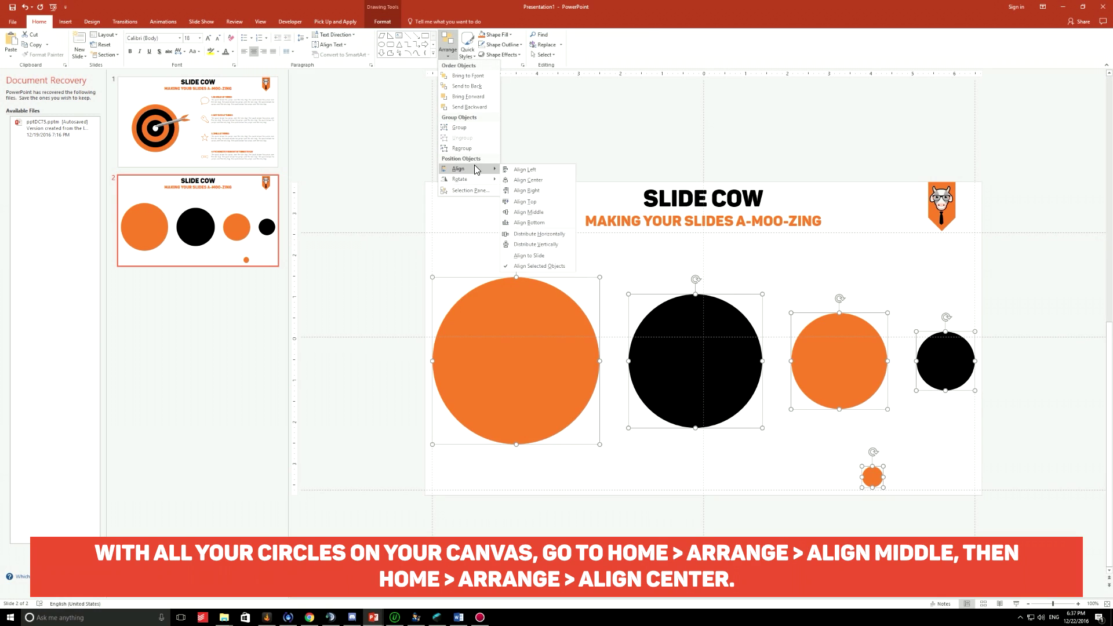
click(528, 180)
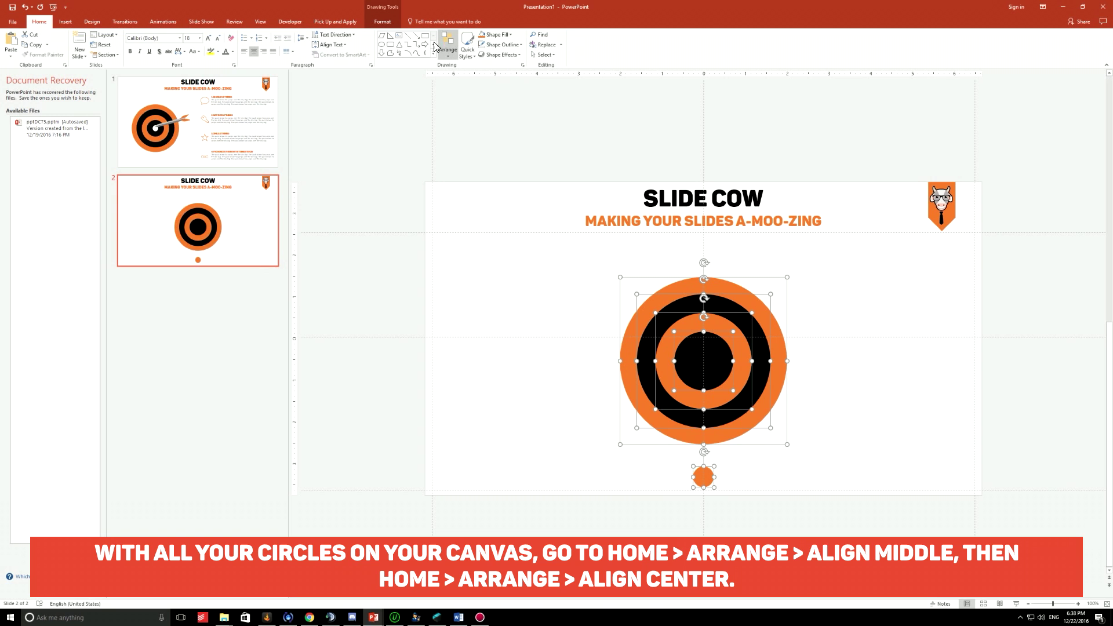
click(449, 49)
mouse_move(464, 168)
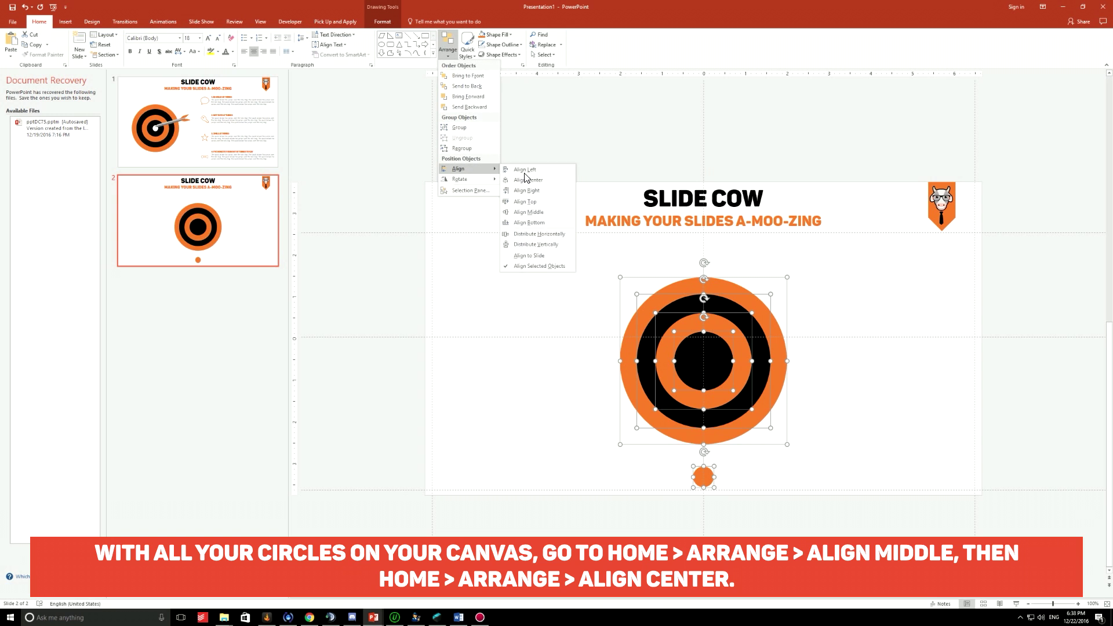
click(529, 212)
click(866, 346)
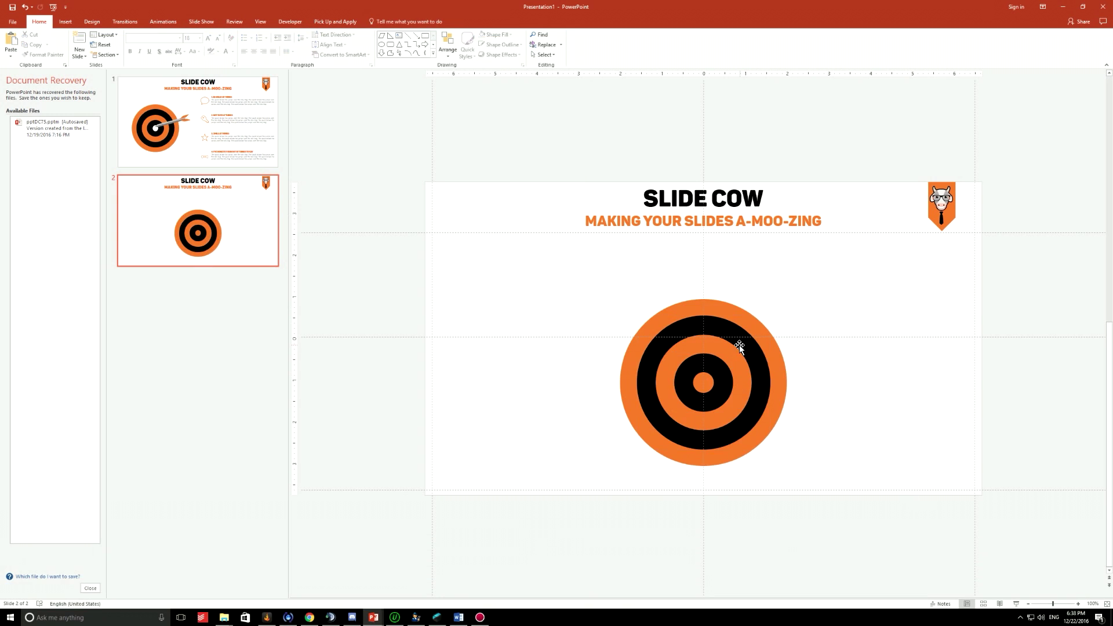
Step: Fill the smallest circle at the target's center with white
click(708, 384)
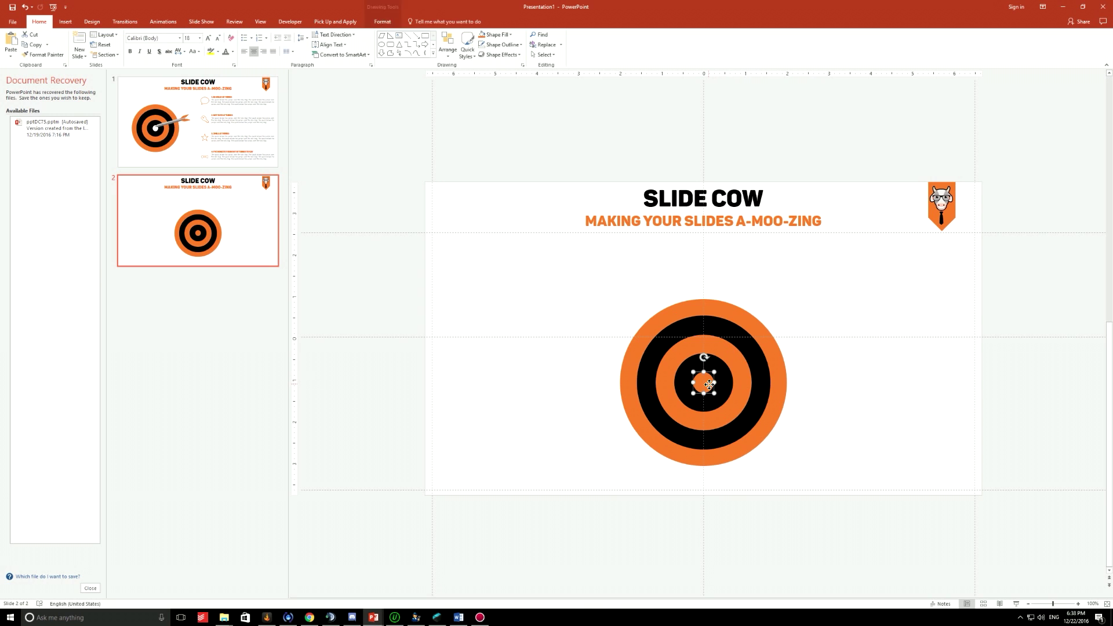
click(316, 35)
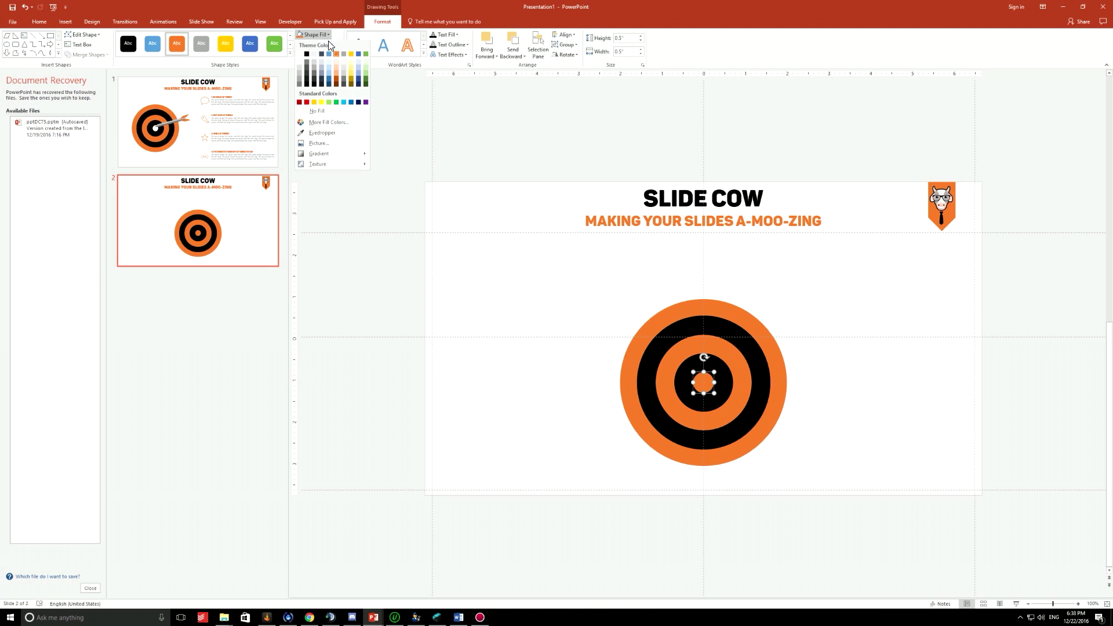
click(299, 58)
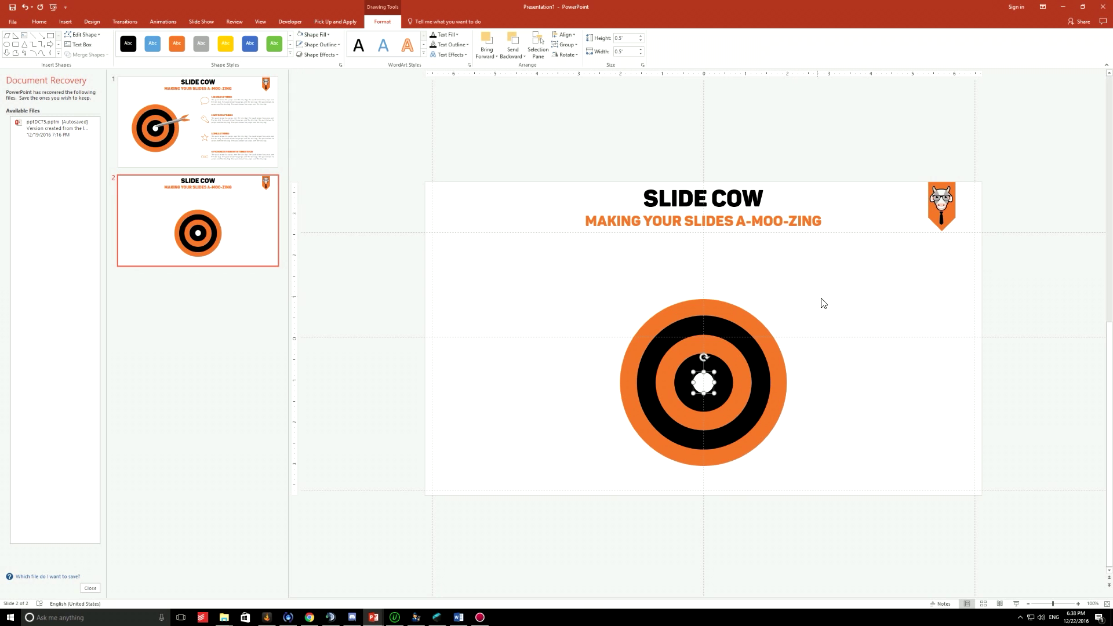
click(868, 499)
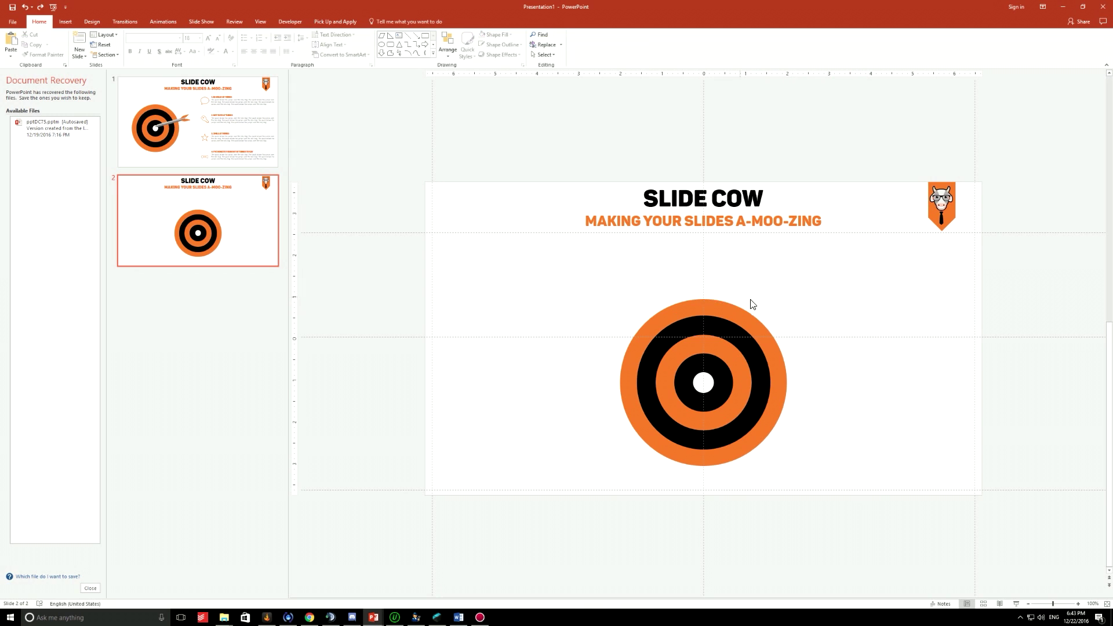
Step: Send the larger black circle to the back, behind the largest orange circle
click(724, 328)
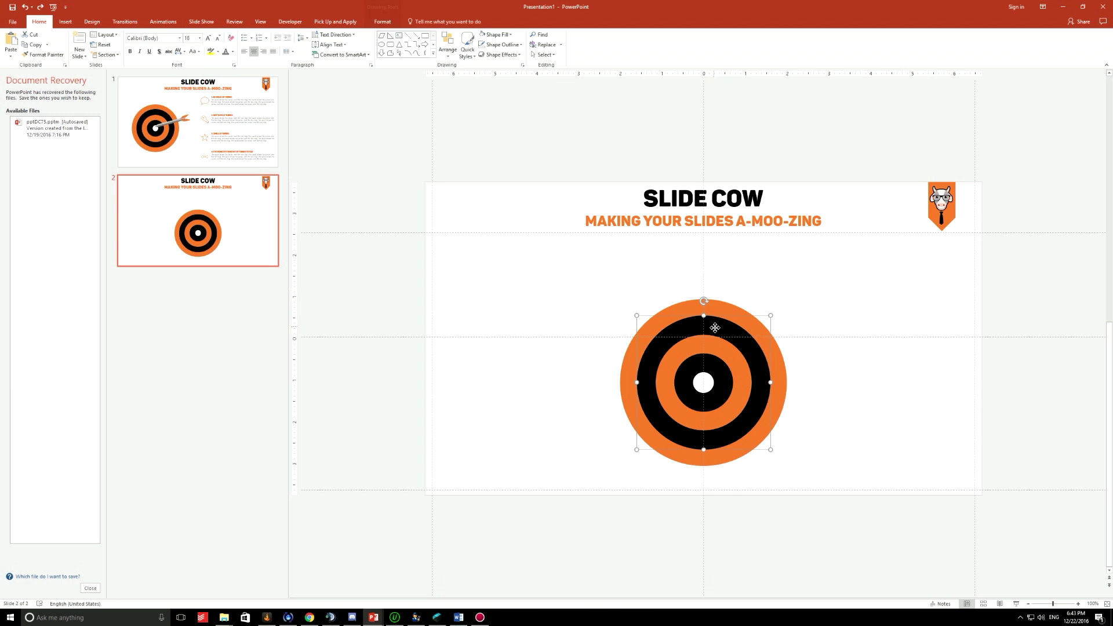
right_click(724, 327)
click(748, 419)
click(792, 380)
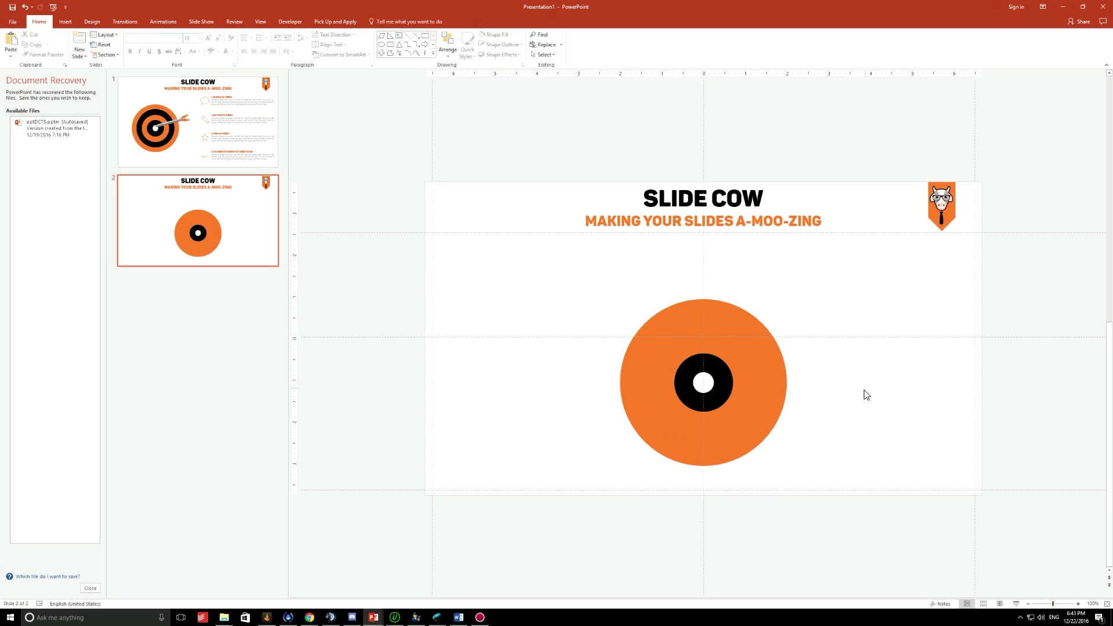
Step: Send the largest orange circle behind the larger black circle
click(704, 310)
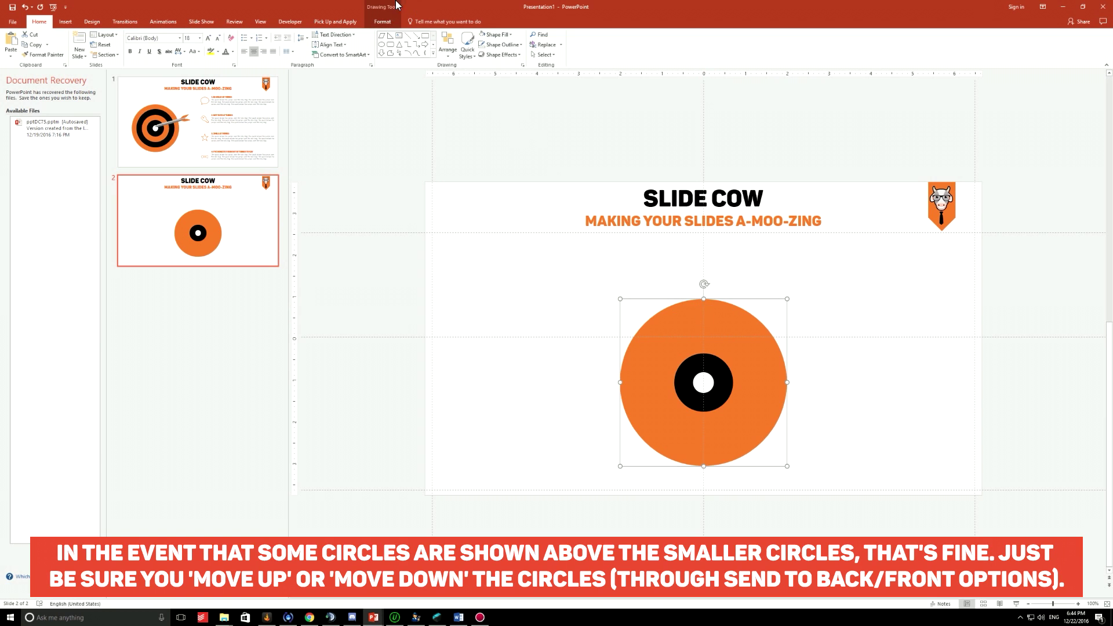
click(383, 22)
click(524, 50)
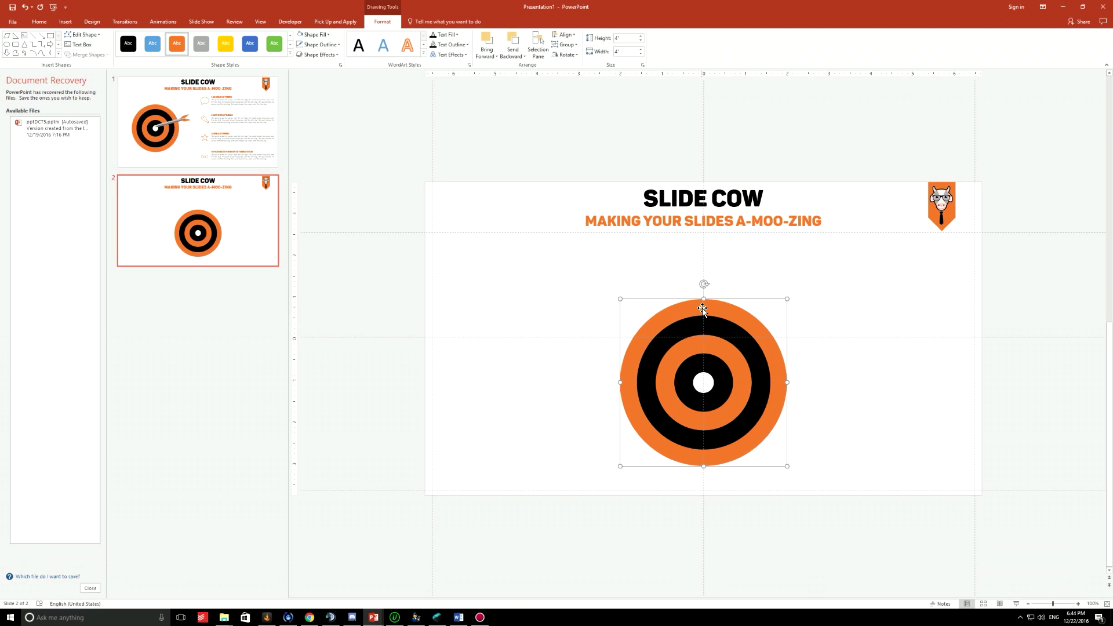
click(819, 462)
click(743, 445)
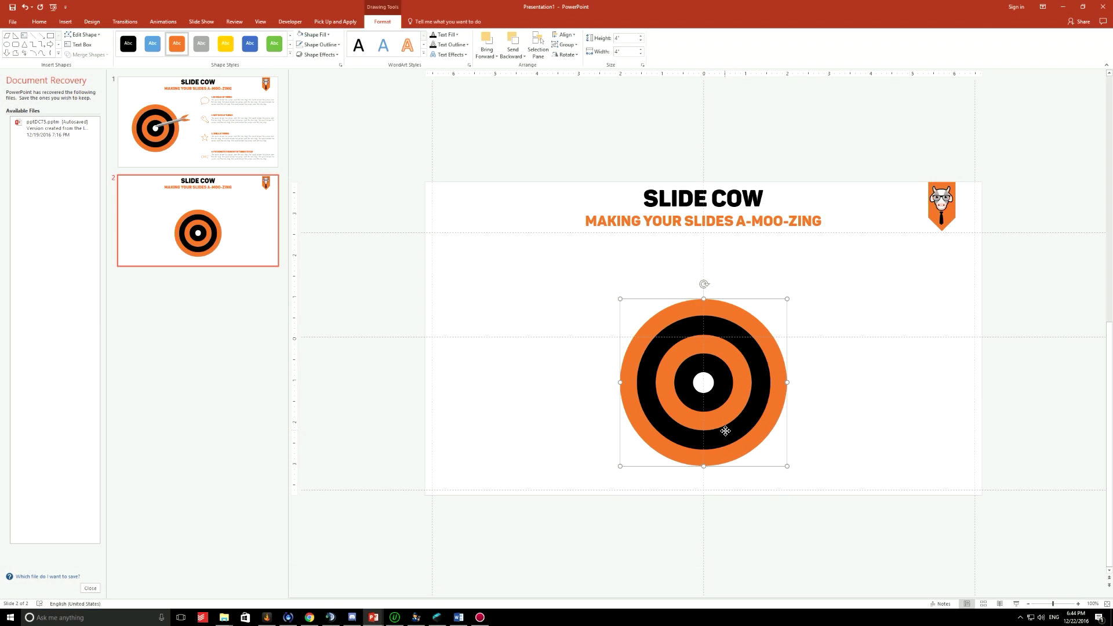
click(799, 340)
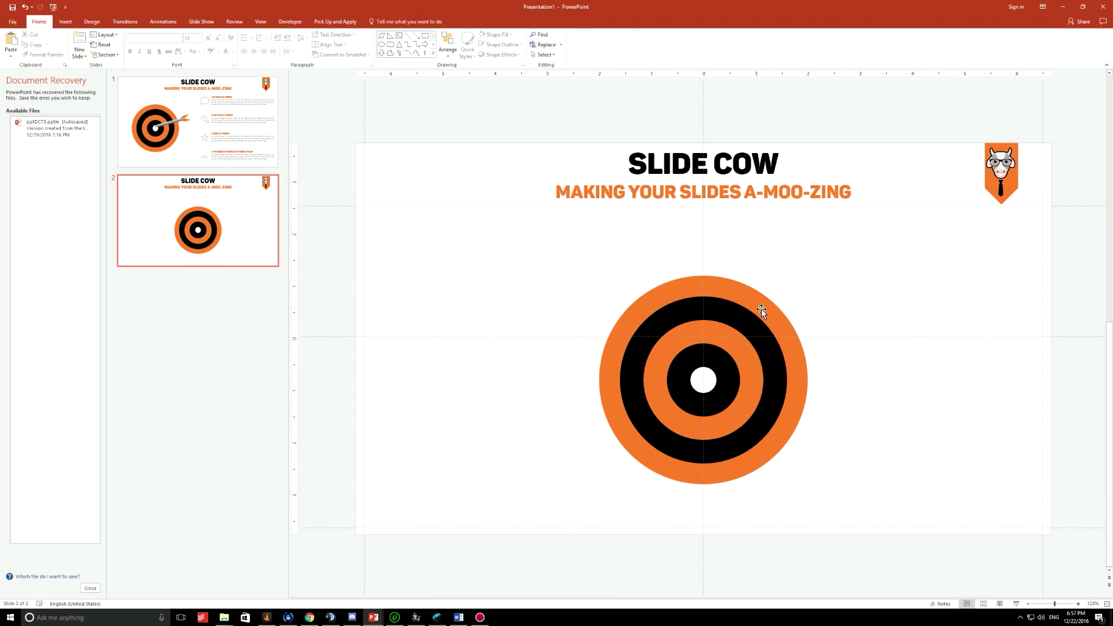
Step: Group the five target circles and move the group partly off the slide's left edge
drag(528, 225, 924, 527)
key(ctrl+g)
drag(738, 372, 377, 370)
click(778, 580)
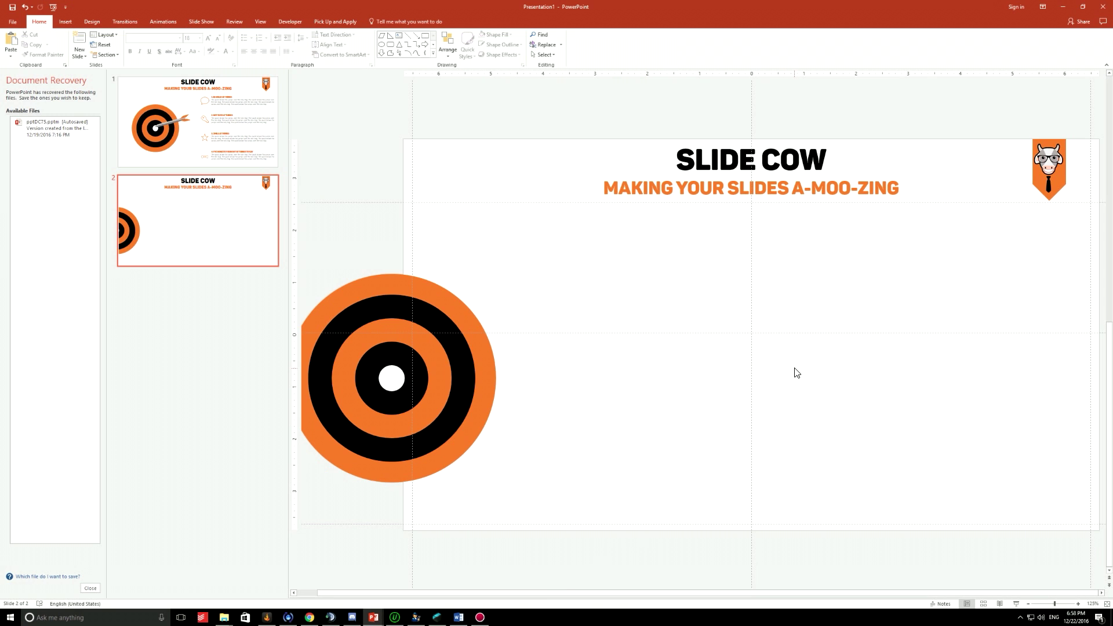
Step: Draw a thin rectangle about 2.48" wide and 0.17" high on slide 2, to the right of the target, as the arrow shaft
click(186, 163)
click(243, 241)
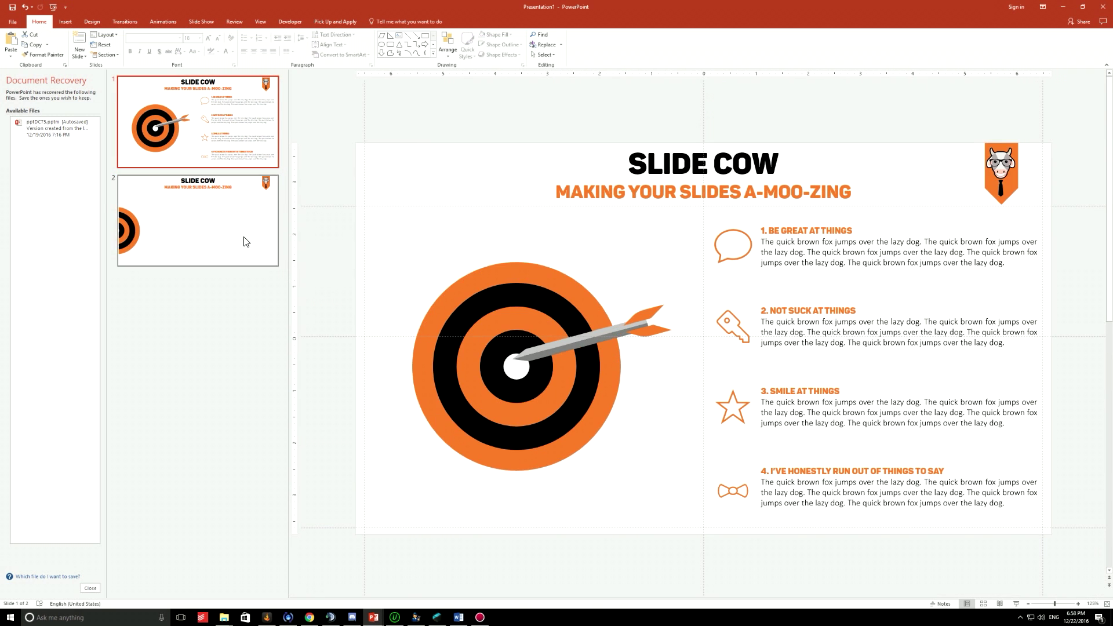
click(66, 21)
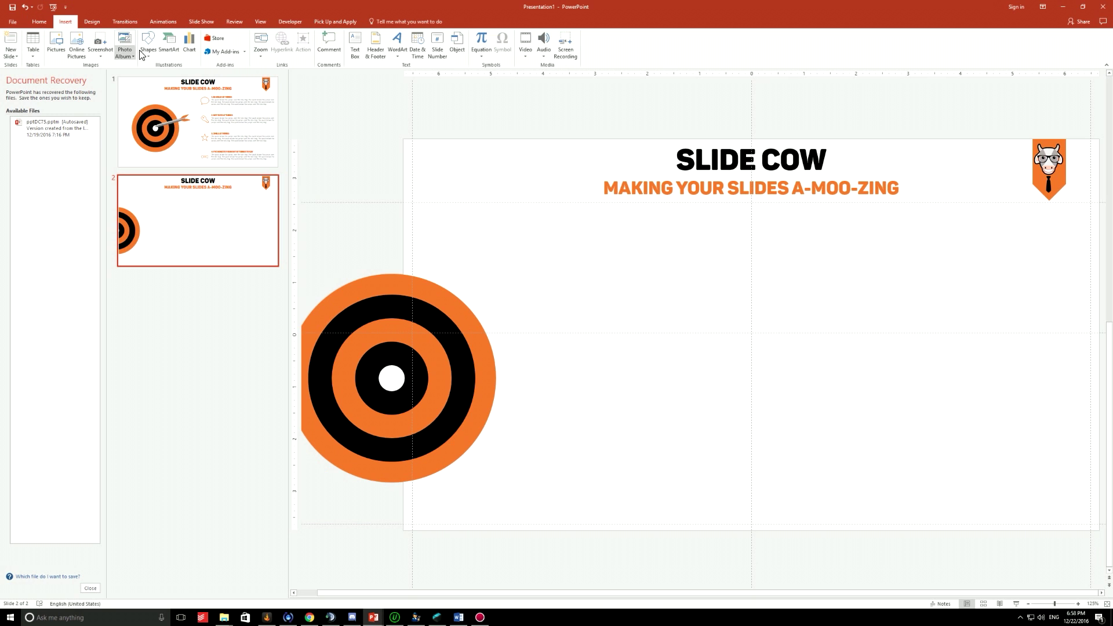
click(148, 44)
click(155, 84)
drag(665, 383, 794, 391)
ctrl+scroll(778, 395, up, 5)
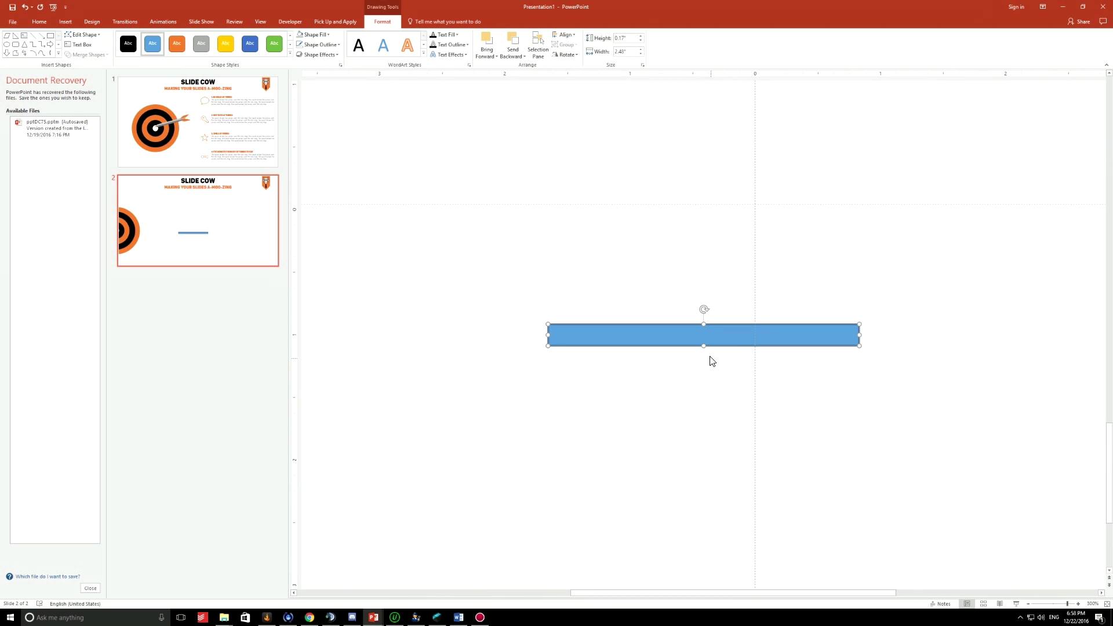
Step: Resize the shaft rectangle to about 0.12" high and 2.9" wide
drag(704, 346, 705, 339)
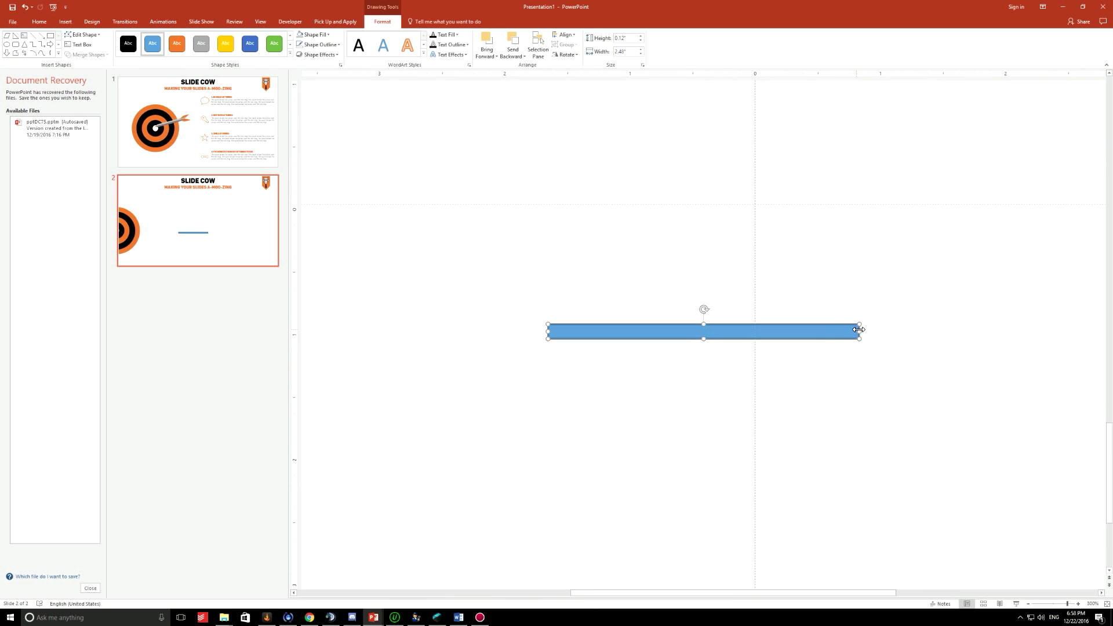
drag(864, 332, 913, 337)
click(882, 422)
click(691, 329)
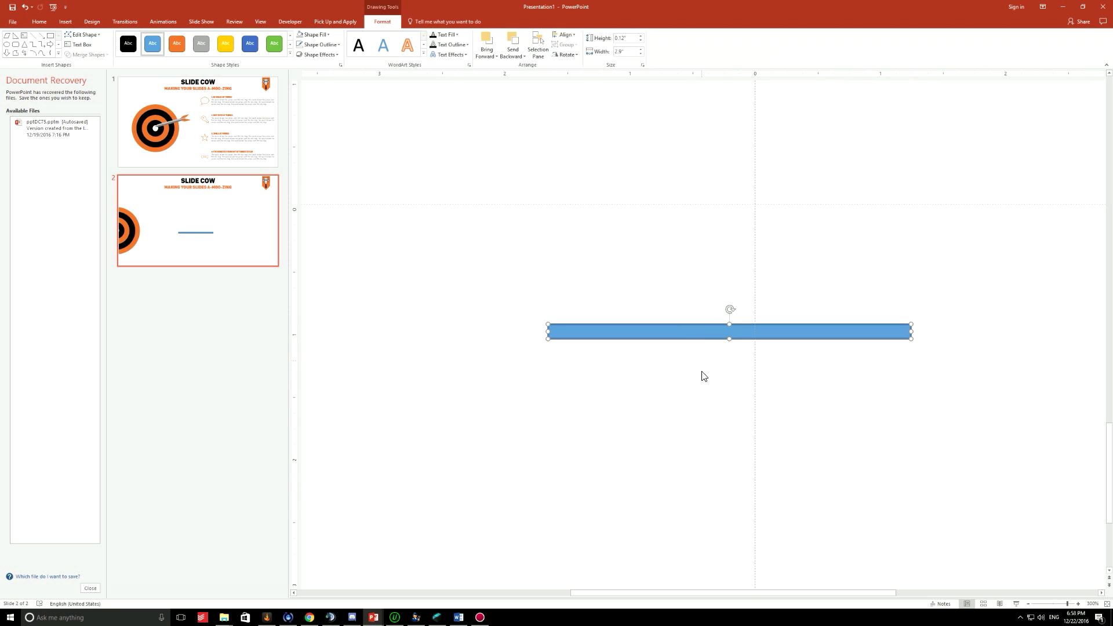
Step: Draw a small right triangle about 0.23" wide and 0.23" high below the shaft's left end
click(66, 22)
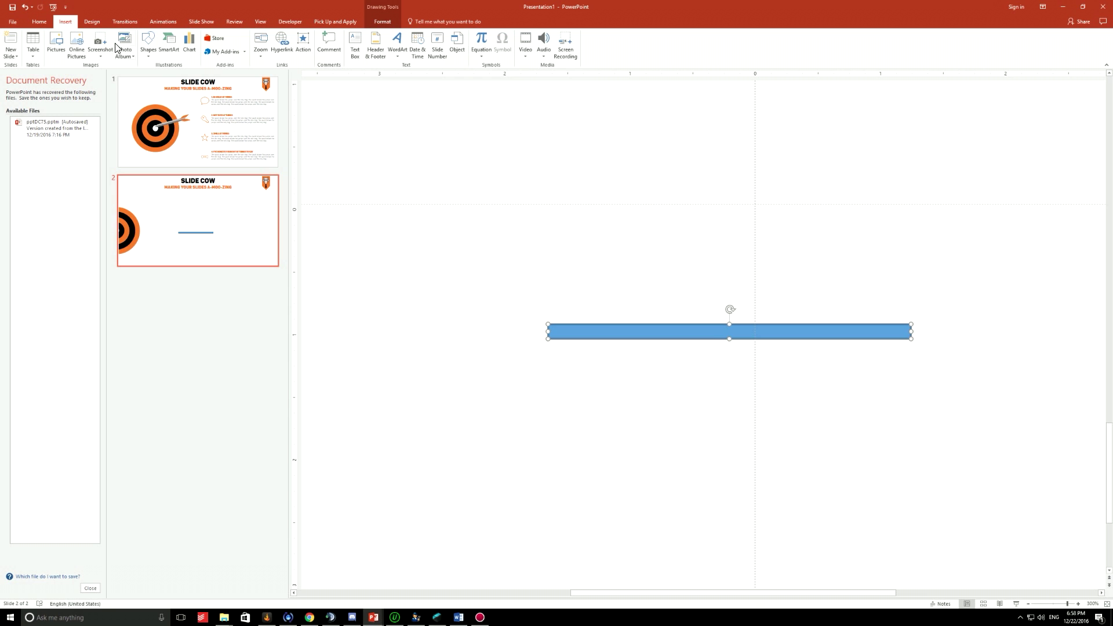
click(148, 47)
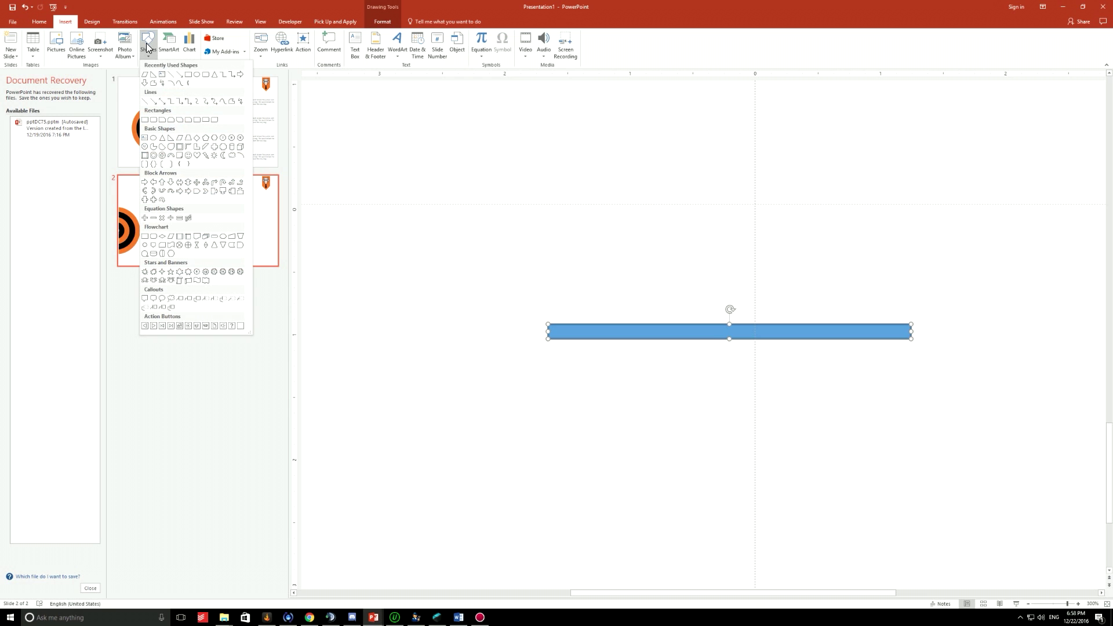
click(172, 139)
drag(523, 387, 549, 414)
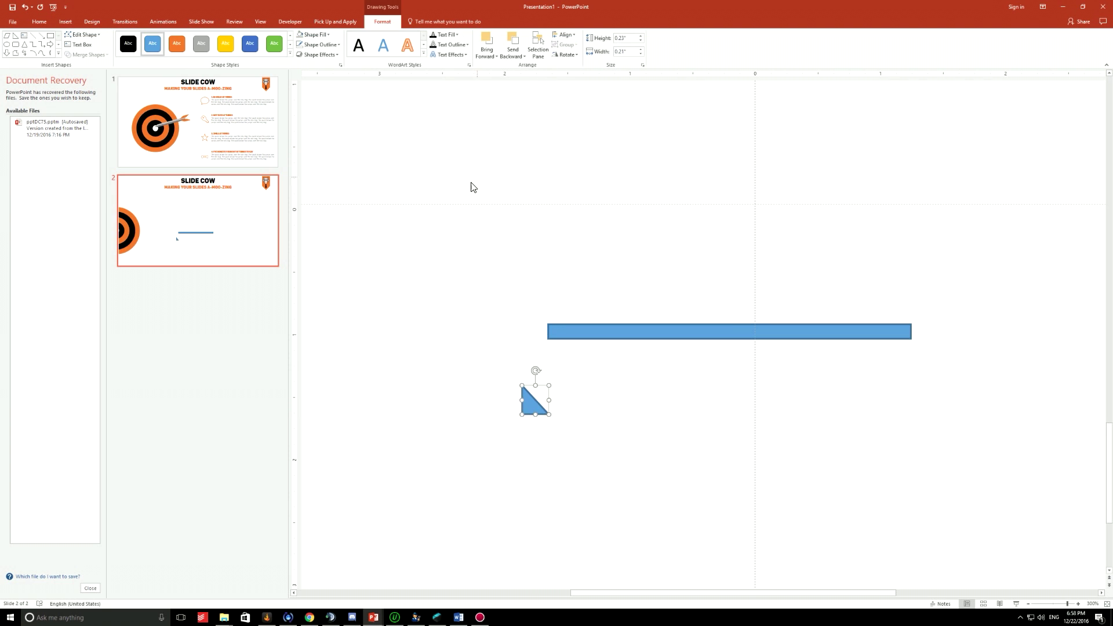
Step: Rotate the small right triangle 90° to the left
click(39, 21)
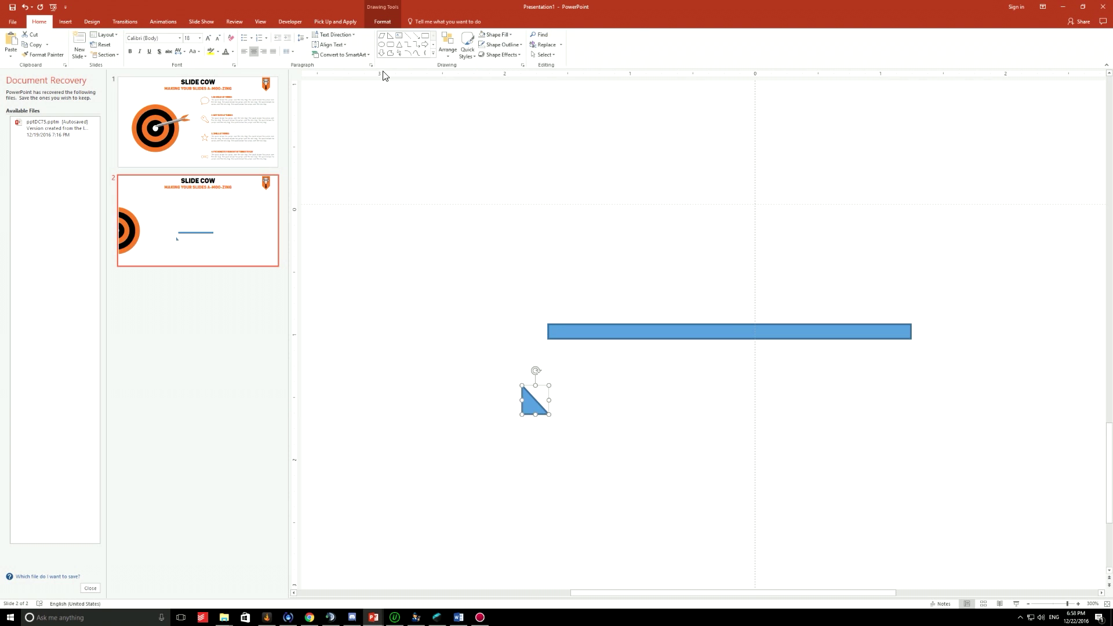
click(451, 46)
mouse_move(486, 183)
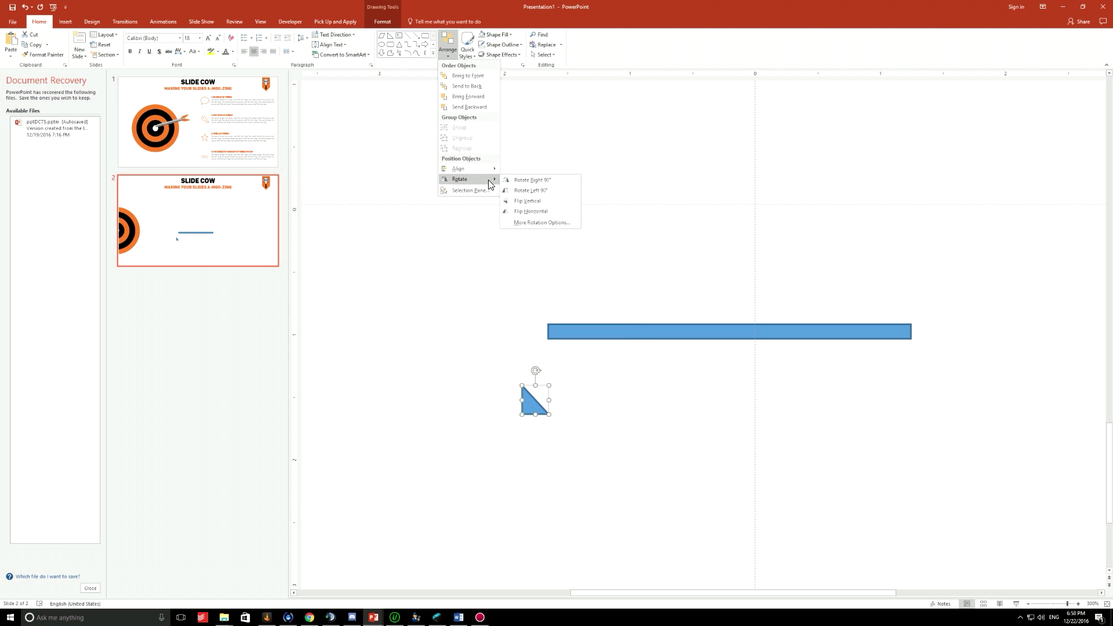
click(522, 191)
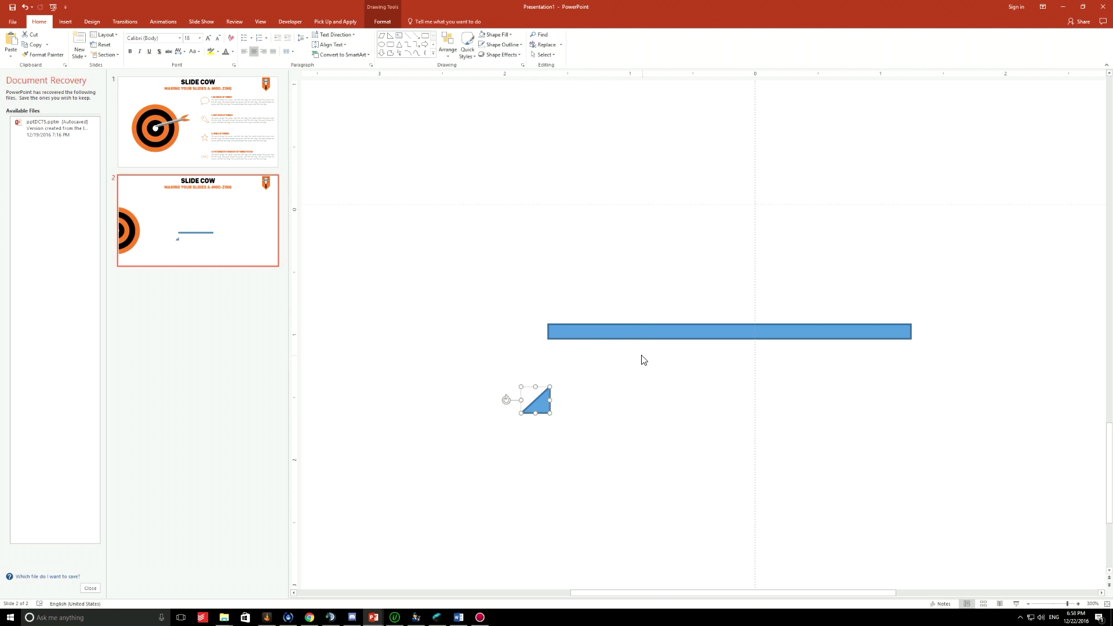
Step: Remove the outlines from both the small triangle and the shaft rectangle
shift+click(614, 336)
click(383, 21)
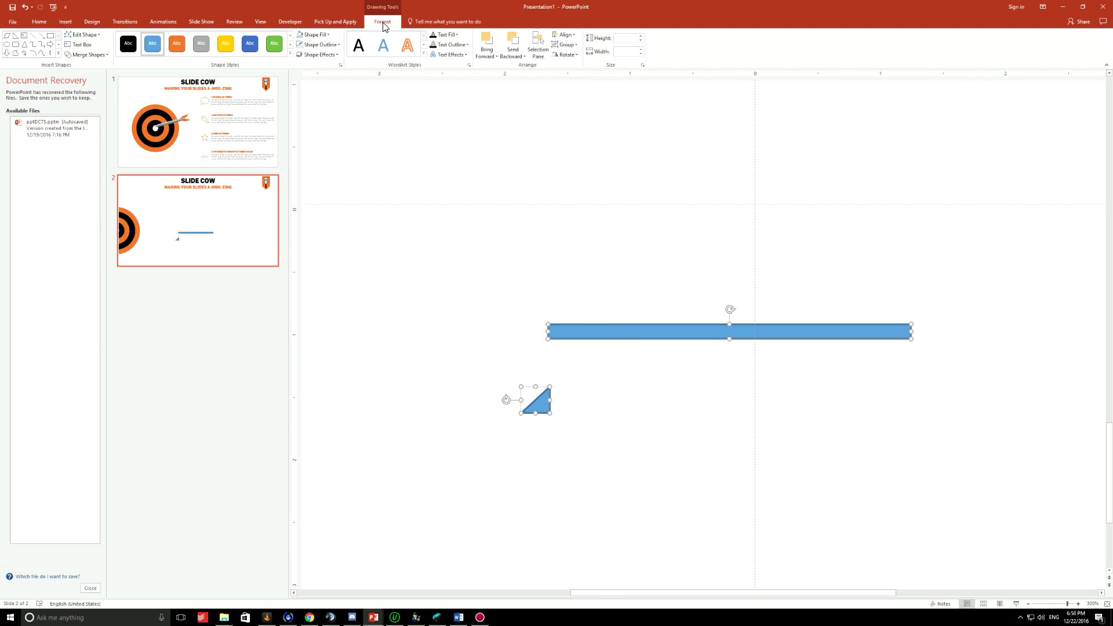
click(302, 46)
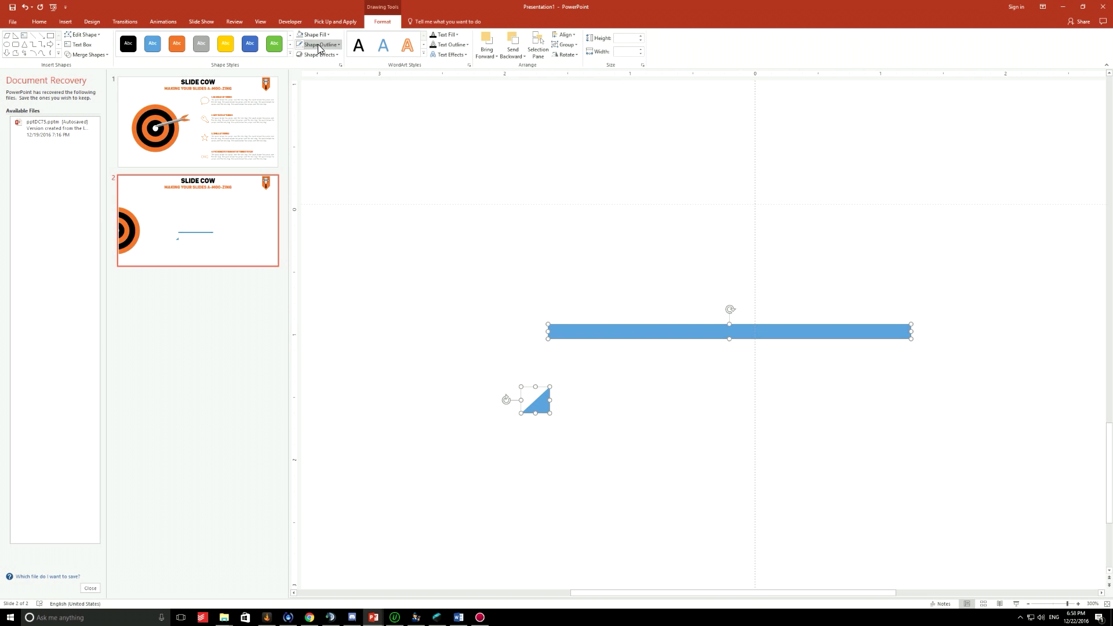
click(328, 121)
click(626, 428)
Step: Attach the triangle to the shaft's left end and reduce its height to match the shaft's thickness
drag(546, 401, 543, 330)
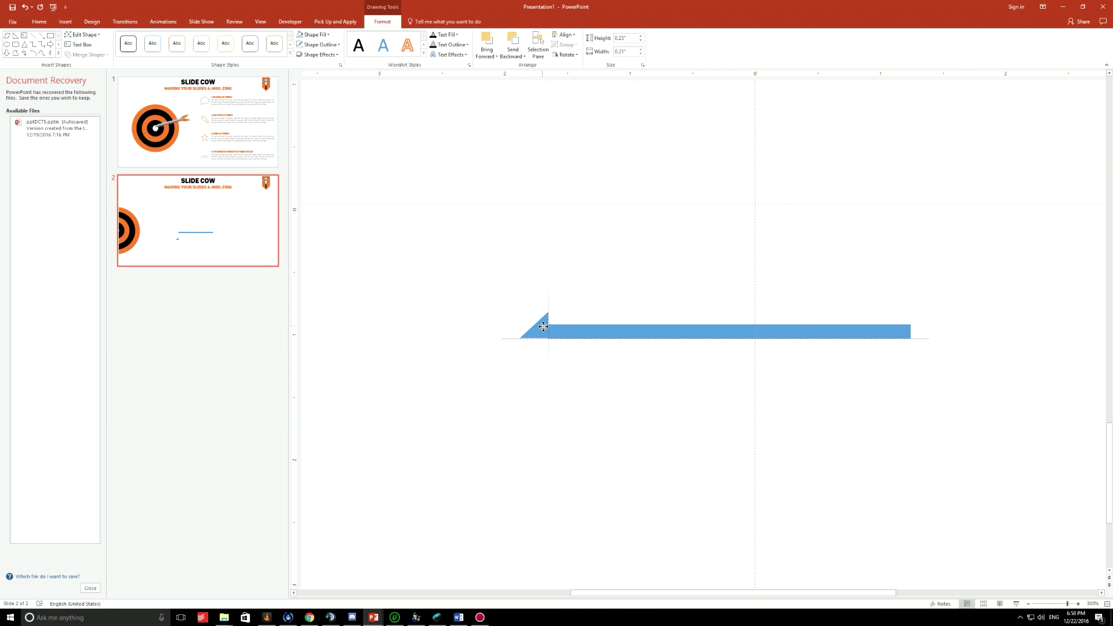
scroll(617, 372, up, 3)
click(715, 346)
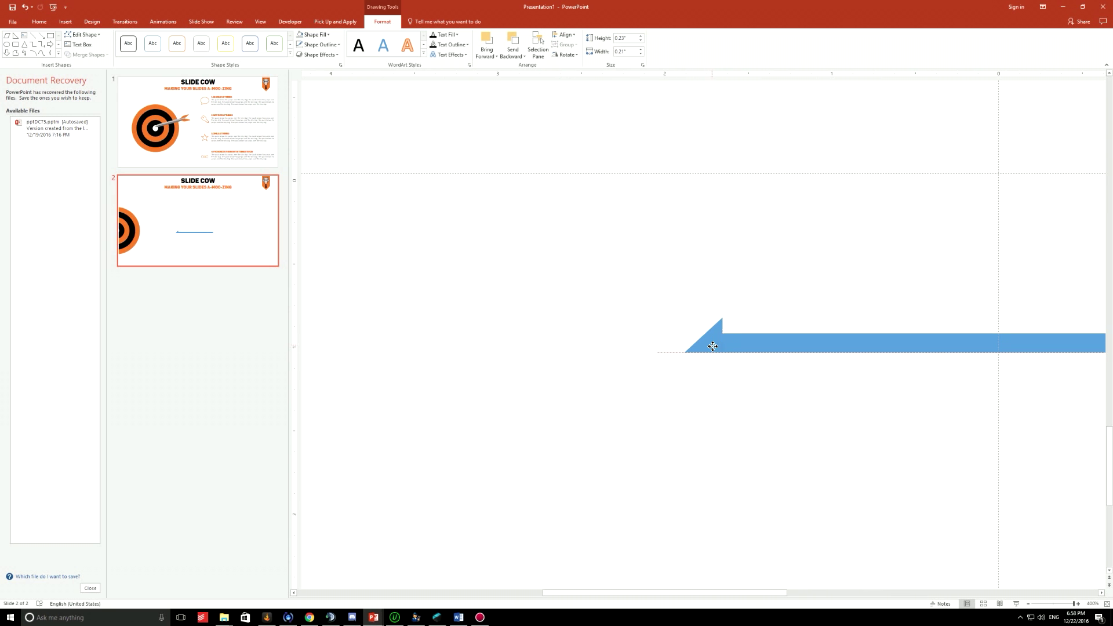
drag(705, 319, 706, 334)
key(Escape)
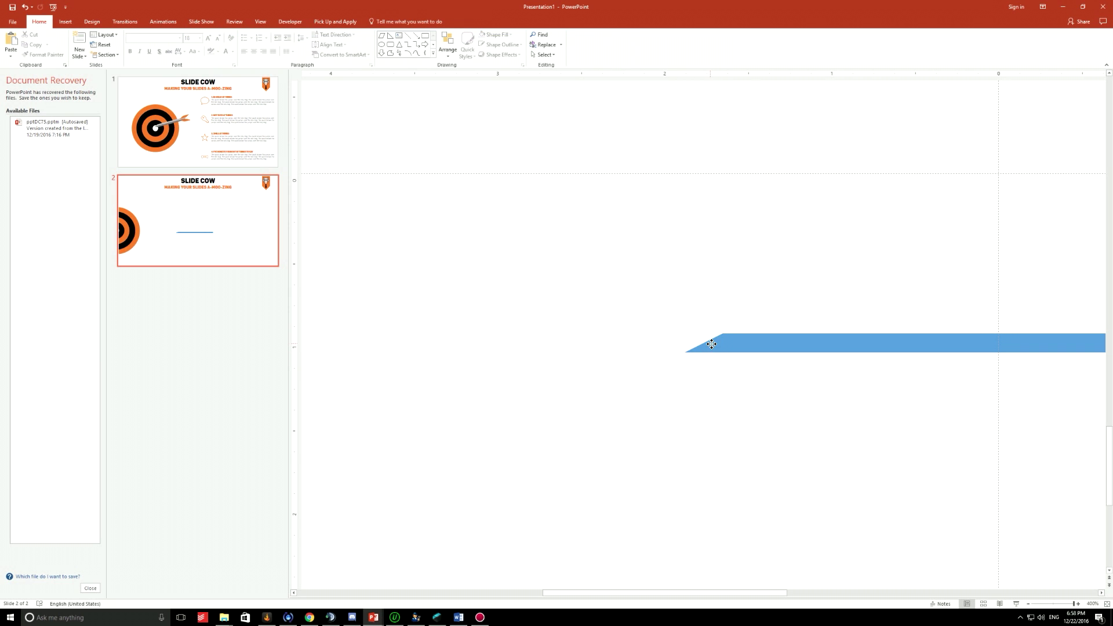
click(712, 344)
click(731, 377)
click(715, 348)
Step: Merge the triangle and rectangle into one shape with Union and shift the merged shaft slightly to the right
scroll(815, 412, down, 5)
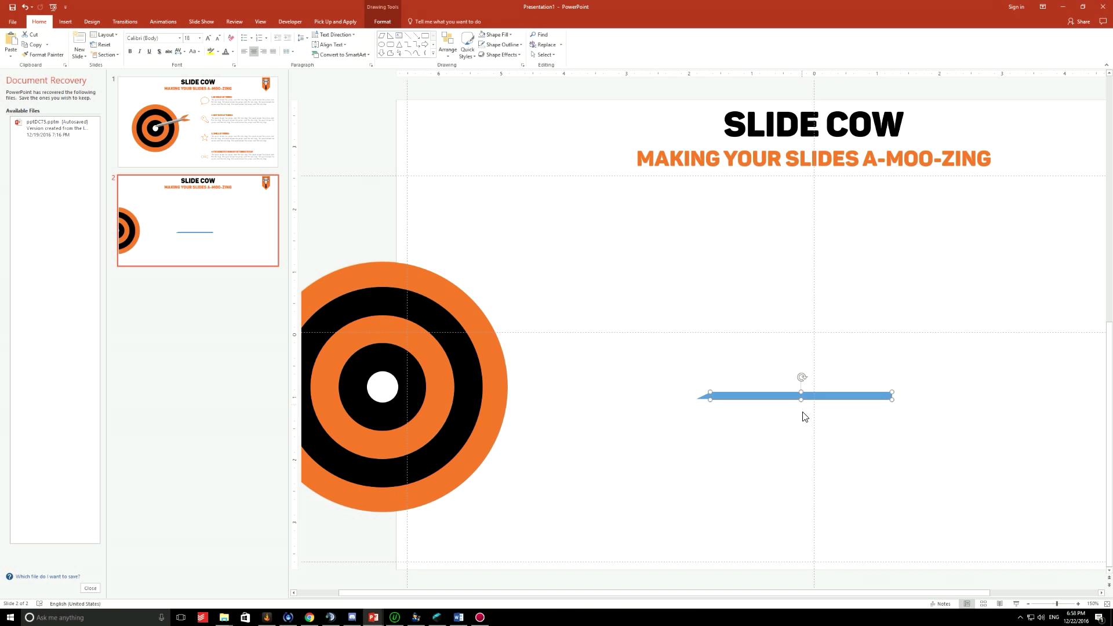
scroll(804, 416, up, 3)
click(675, 402)
drag(409, 297, 958, 429)
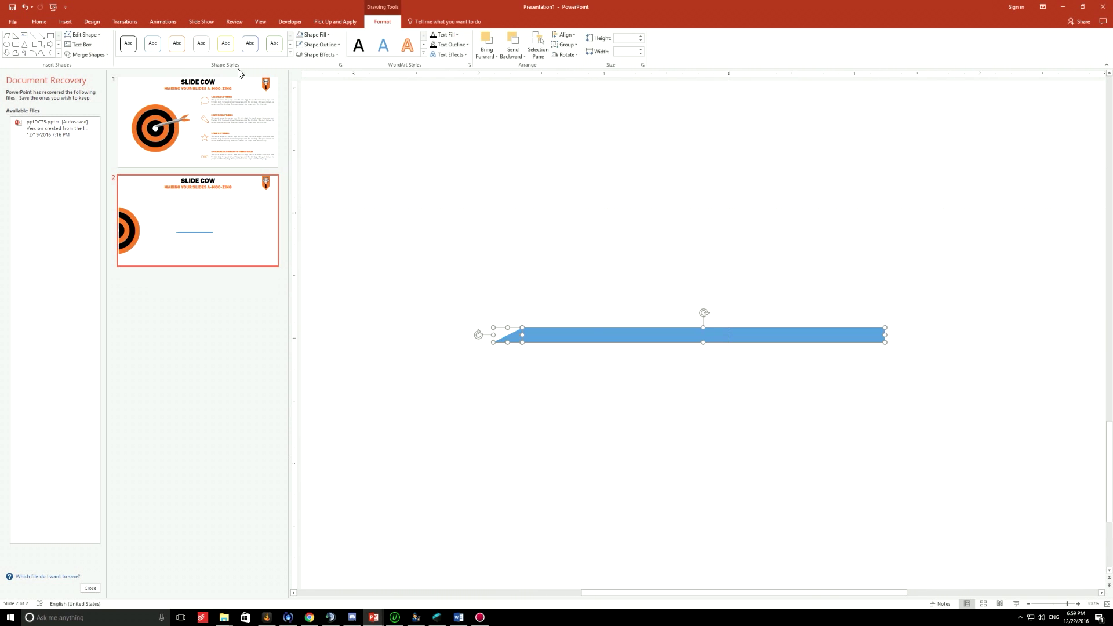
click(108, 57)
click(82, 68)
drag(630, 338, 684, 348)
click(684, 406)
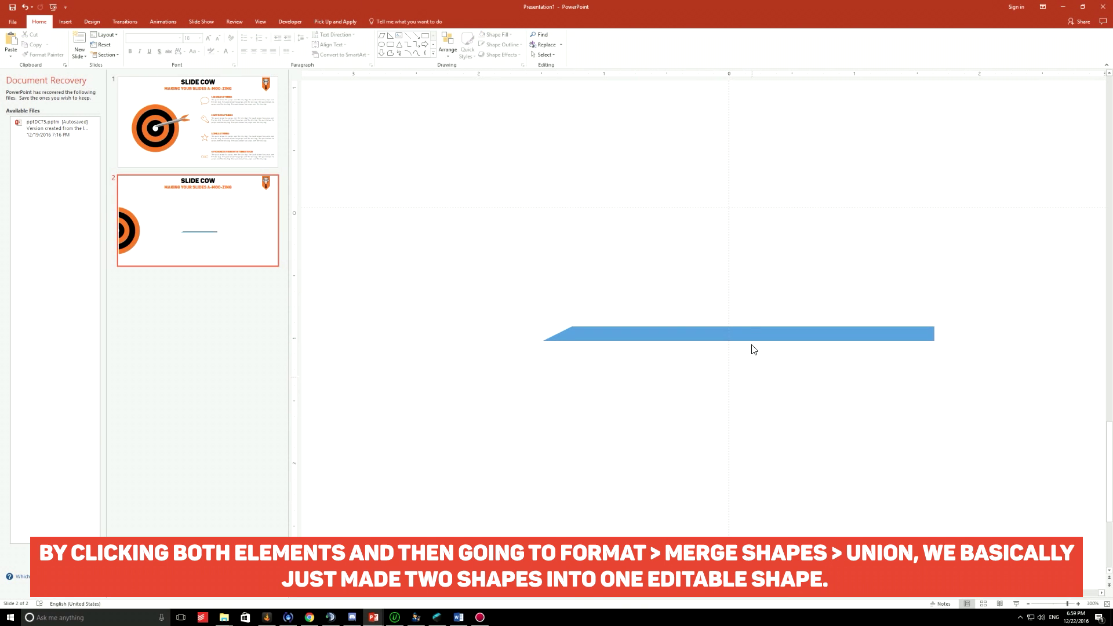
click(552, 342)
key(Escape)
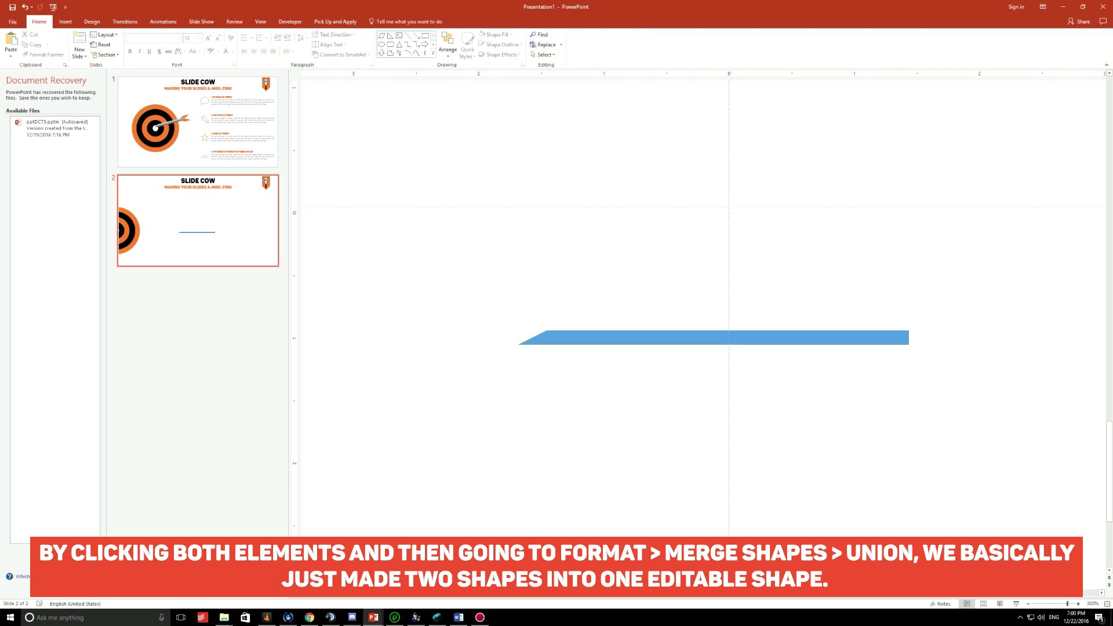
Step: Draw a parallelogram about 0.9" wide and 0.3" high below the shaft for the arrow's feather, increase its slant and move it right
click(186, 138)
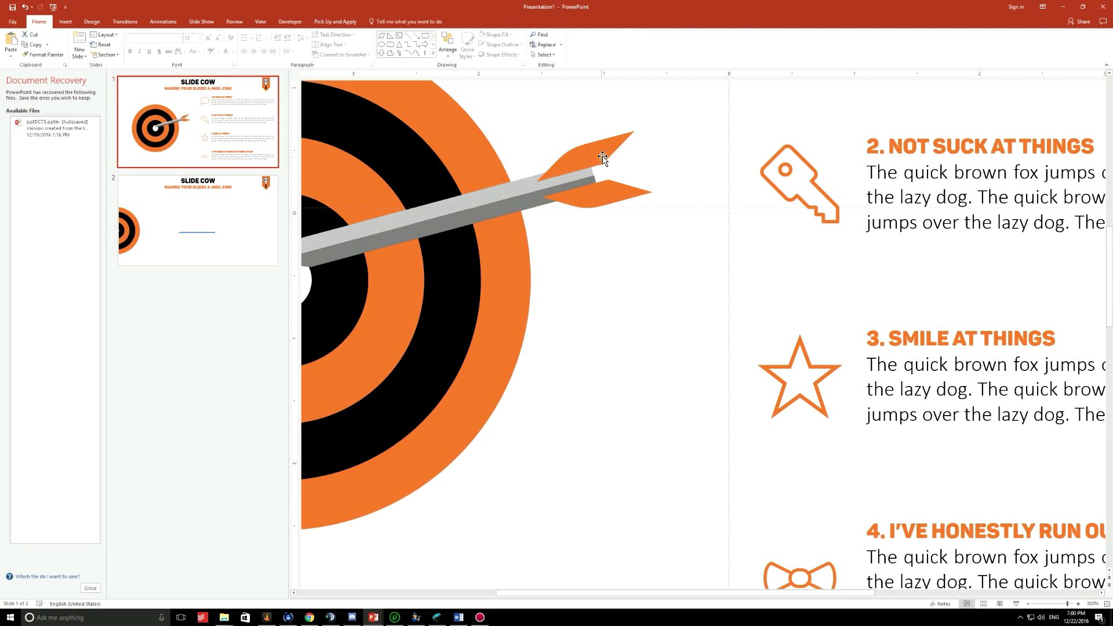
click(238, 205)
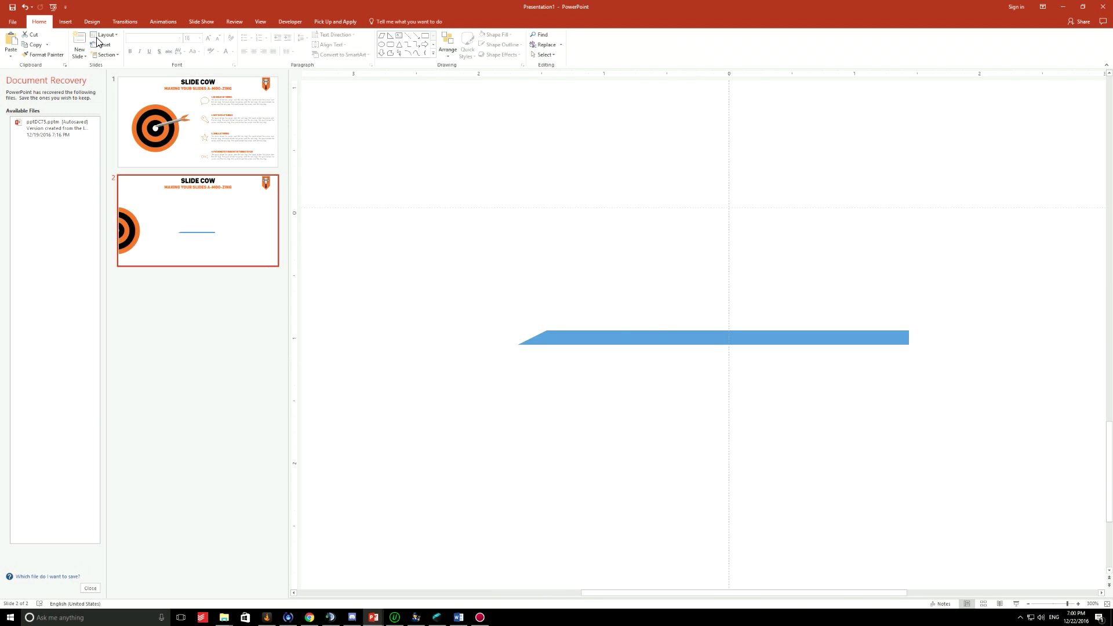
click(65, 21)
click(148, 44)
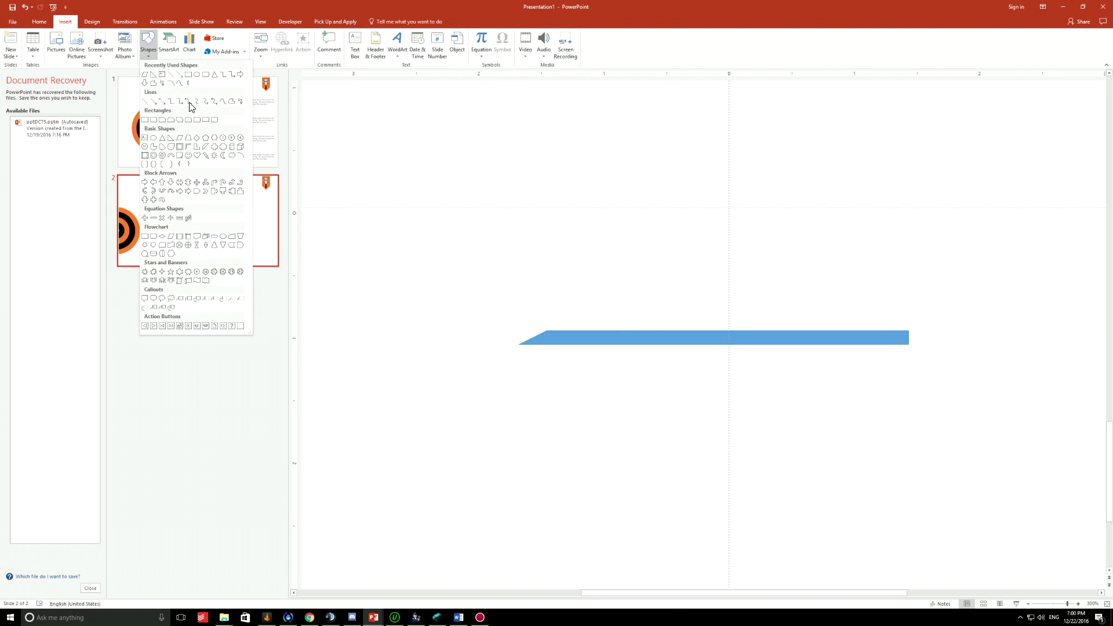
click(181, 138)
mouse_move(532, 388)
mouse_down()
mouse_move(683, 406)
mouse_move(661, 429)
mouse_move(646, 428)
mouse_up()
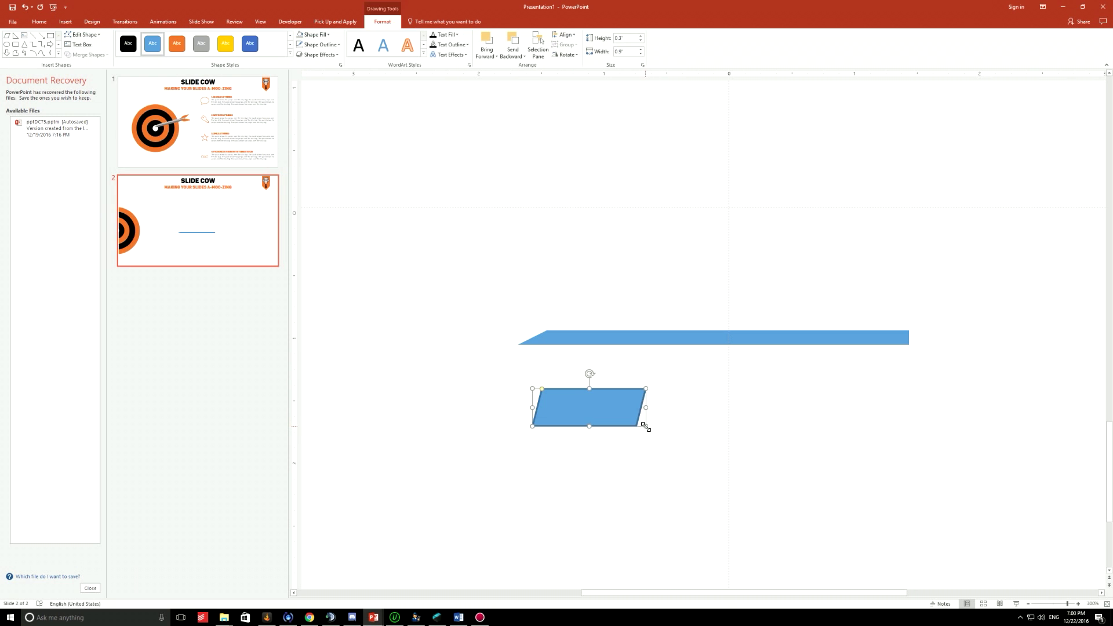
drag(541, 388, 688, 417)
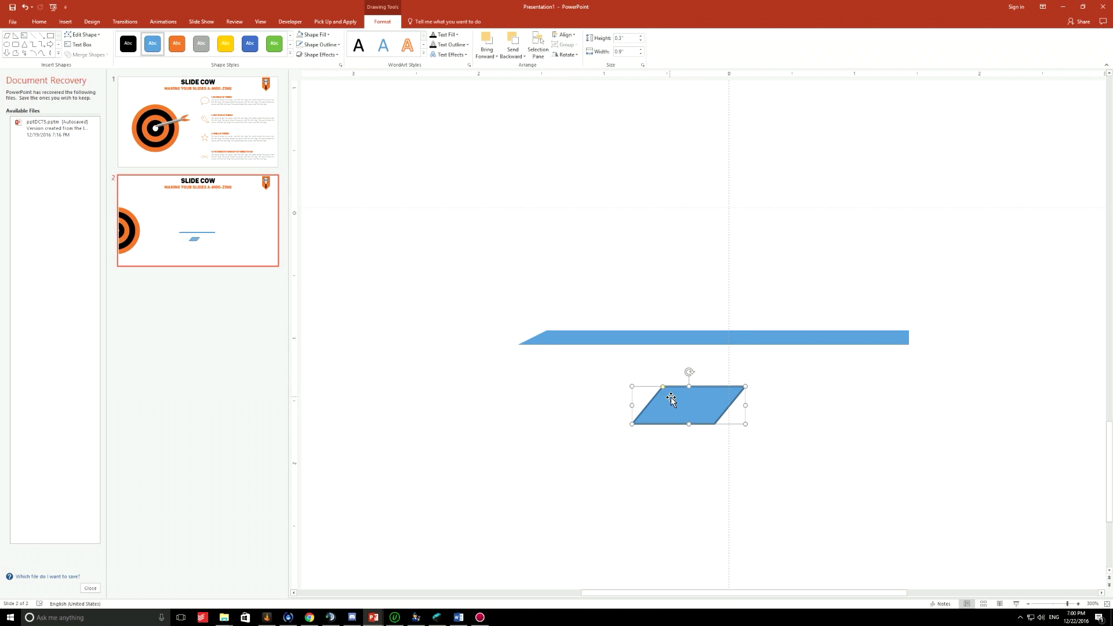
Step: Edit the parallelogram's points, adding one at the middle of its slanted left edge and one at the middle of its top edge
key(Page_Up)
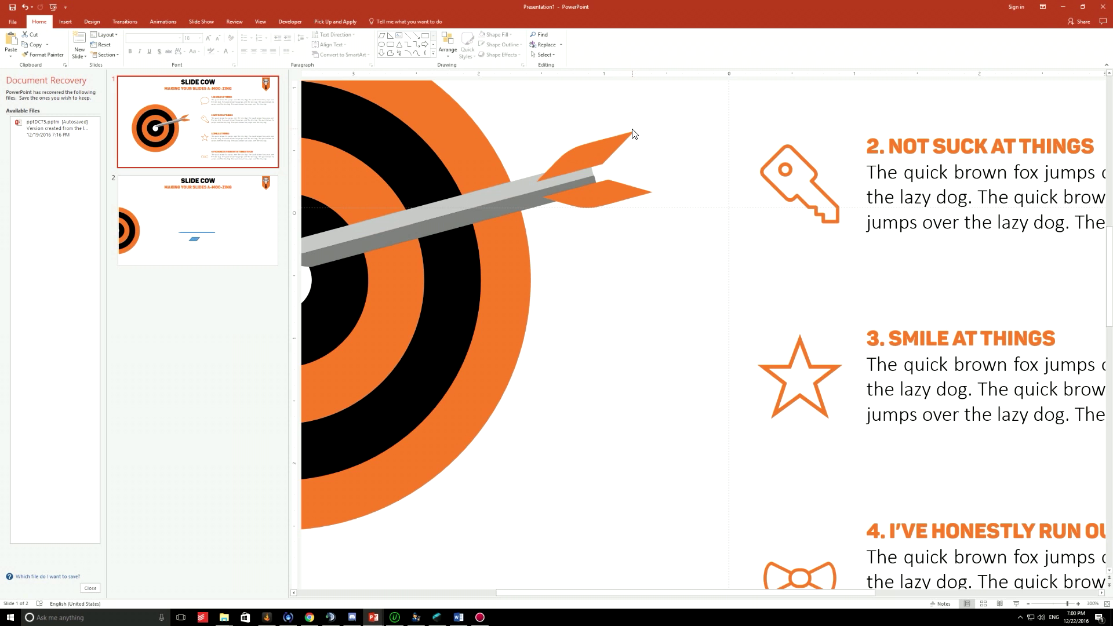
key(Page_Down)
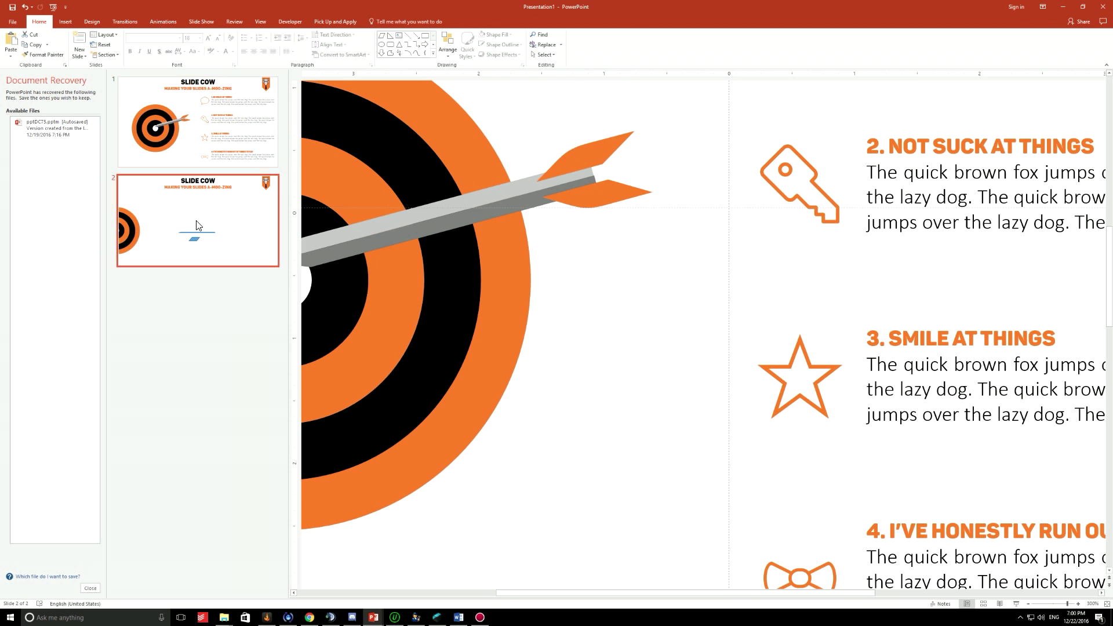
click(678, 404)
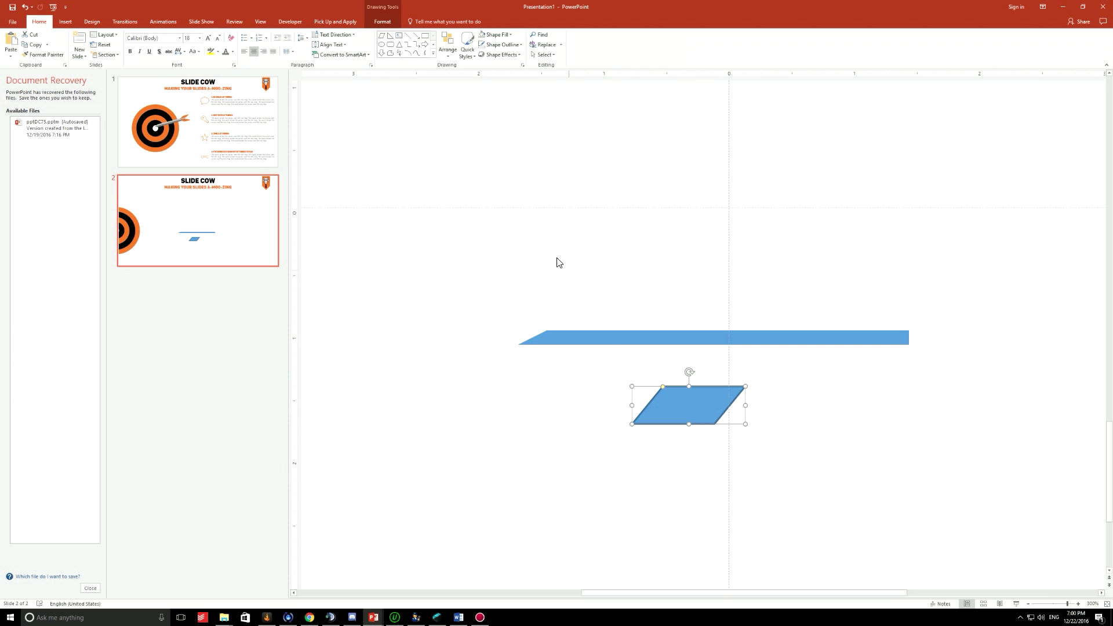
click(394, 22)
click(83, 35)
click(89, 57)
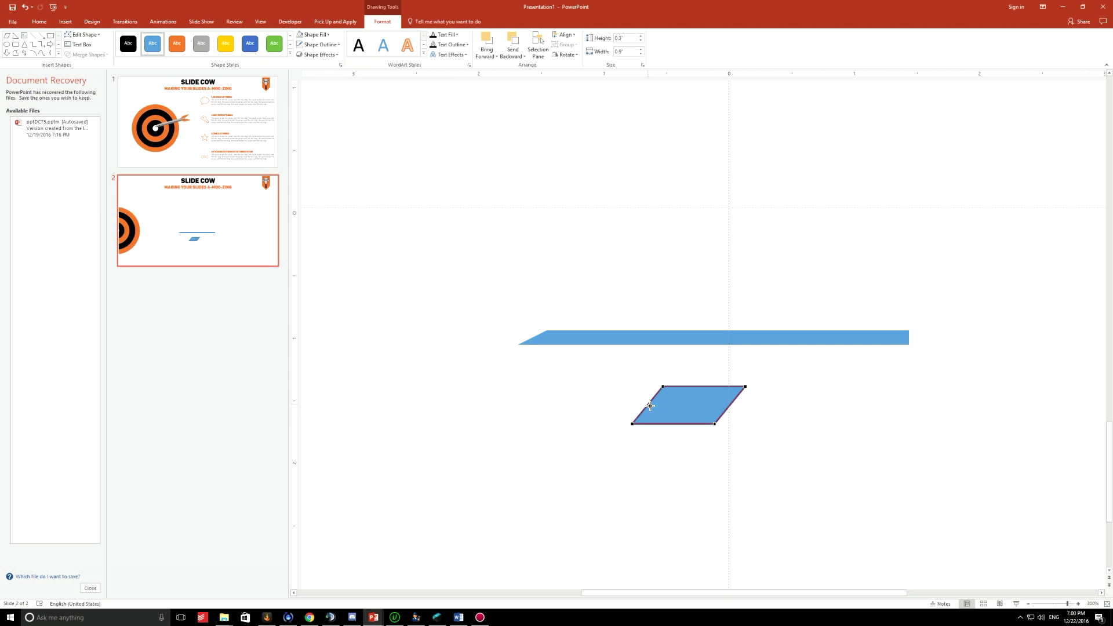
right_click(649, 405)
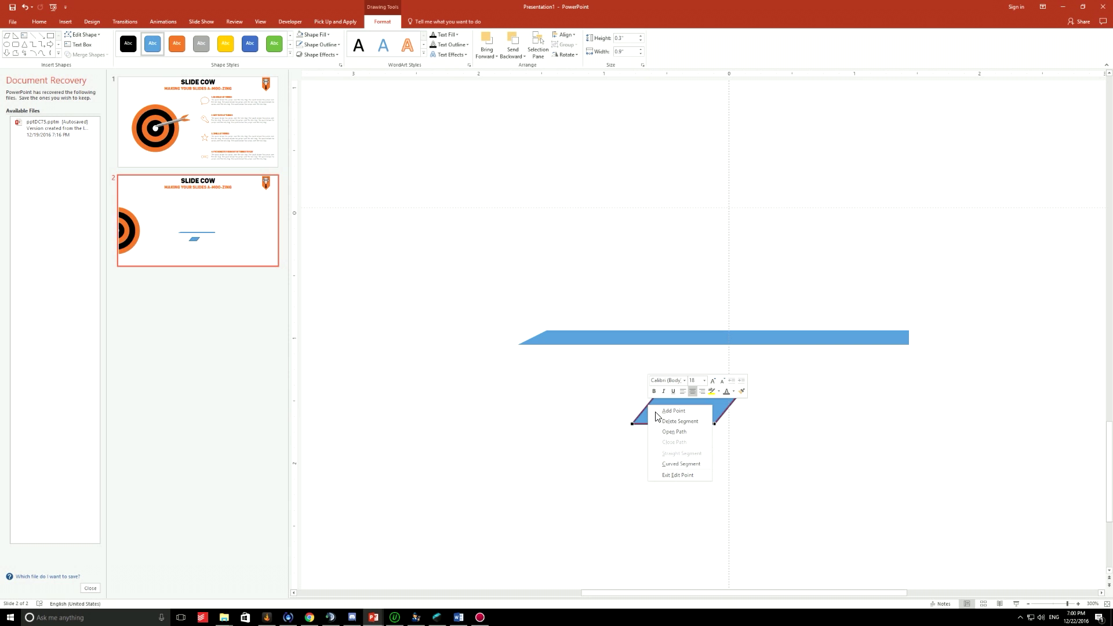
click(656, 410)
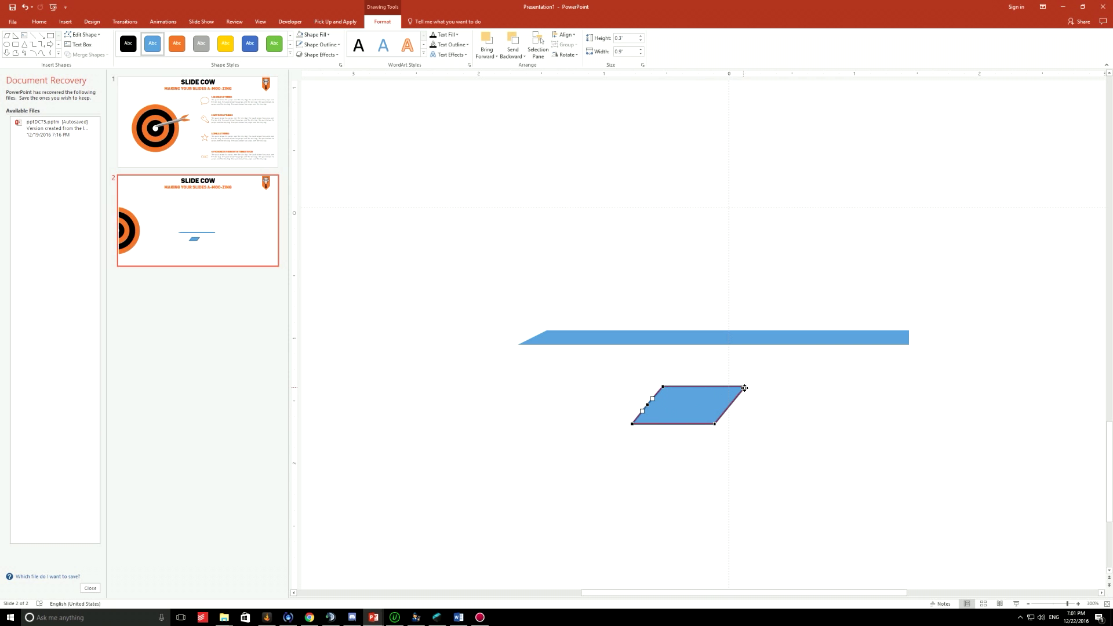
right_click(702, 387)
click(707, 391)
Step: Turn the parallelogram's upper-left corner into a smooth point and shift it slightly inward to form a rounded curve
right_click(664, 387)
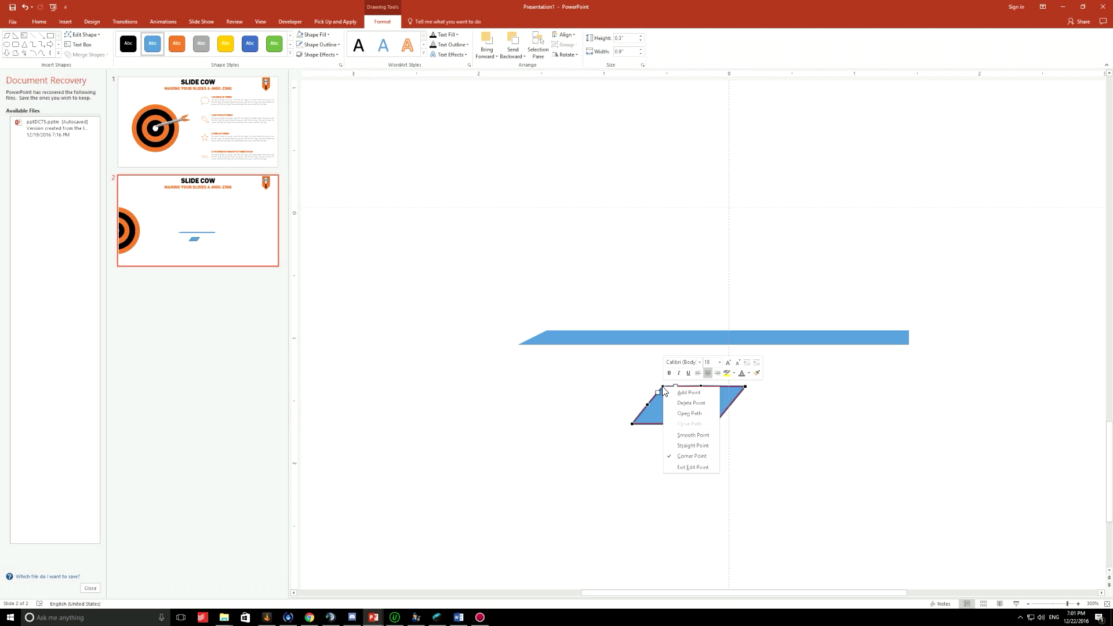
click(693, 435)
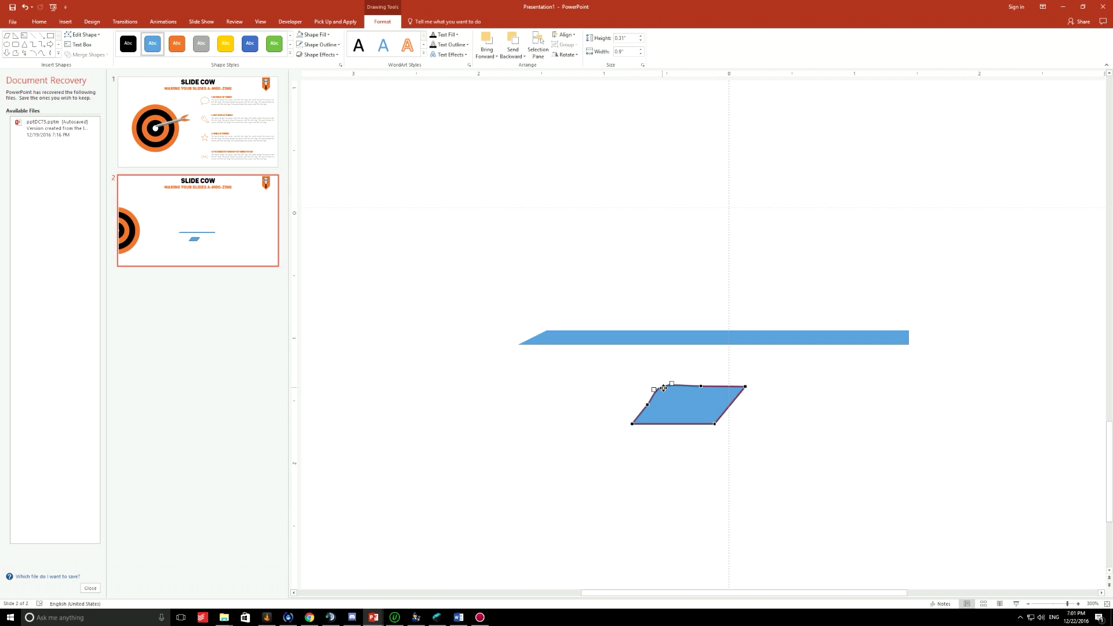
drag(664, 388, 667, 392)
drag(668, 392, 668, 392)
click(704, 445)
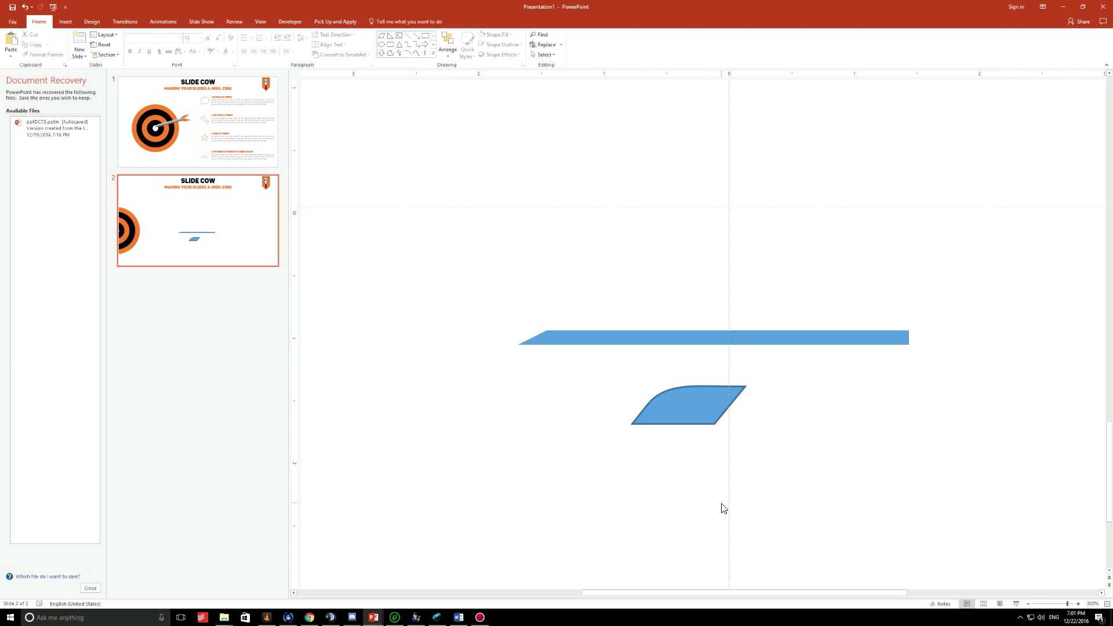
click(690, 422)
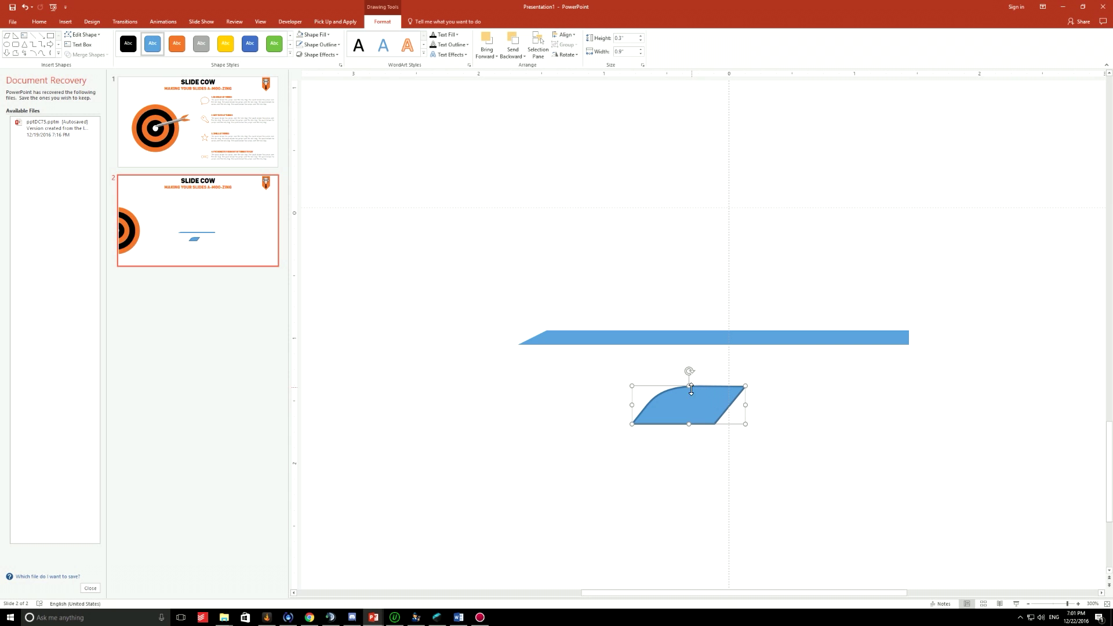
Step: Shrink the curved feather to about 0.84" wide and 0.22" high, and give it an orange fill without an outline
drag(691, 390, 758, 388)
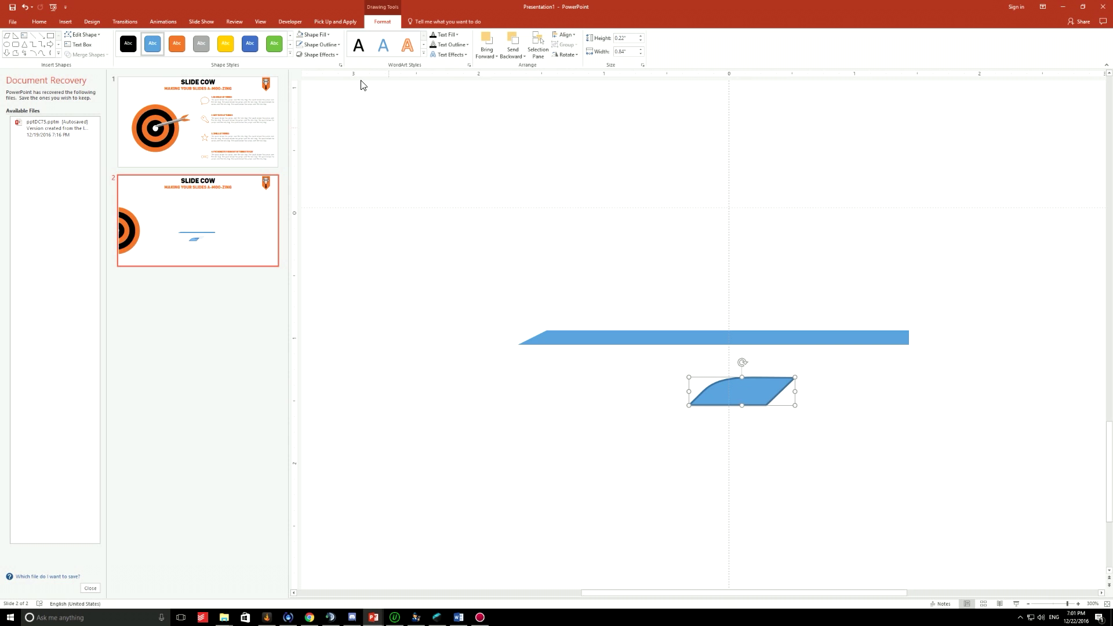
click(329, 35)
click(336, 53)
click(762, 516)
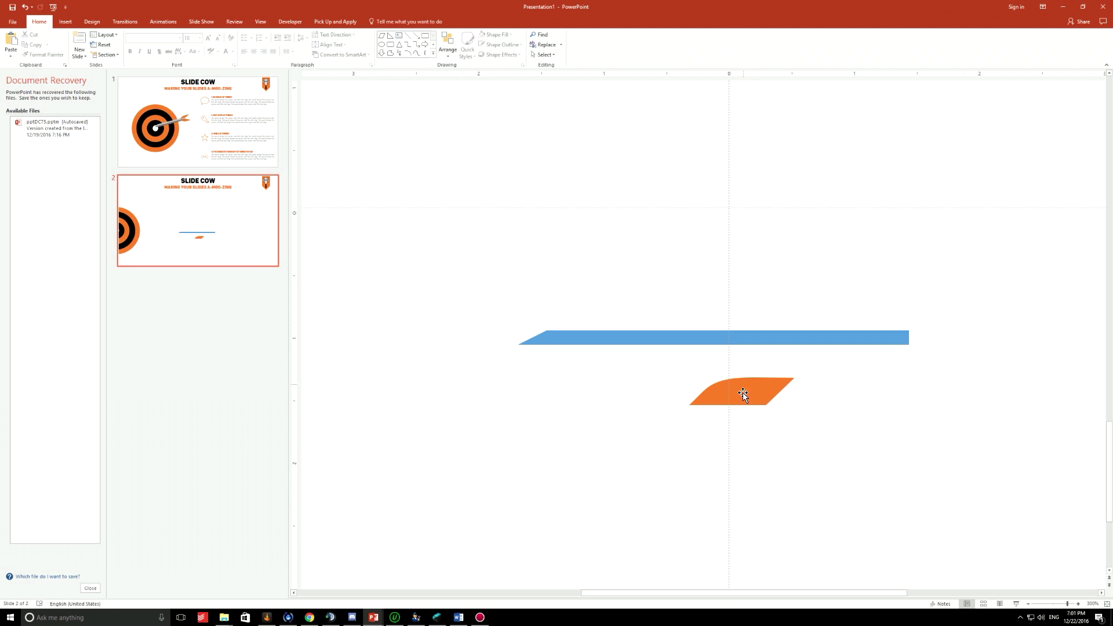
Step: Place the orange feather on the shaft's tail end and add a flipped copy of shaft and feather directly below, forming a symmetrical arrow
drag(742, 399, 900, 336)
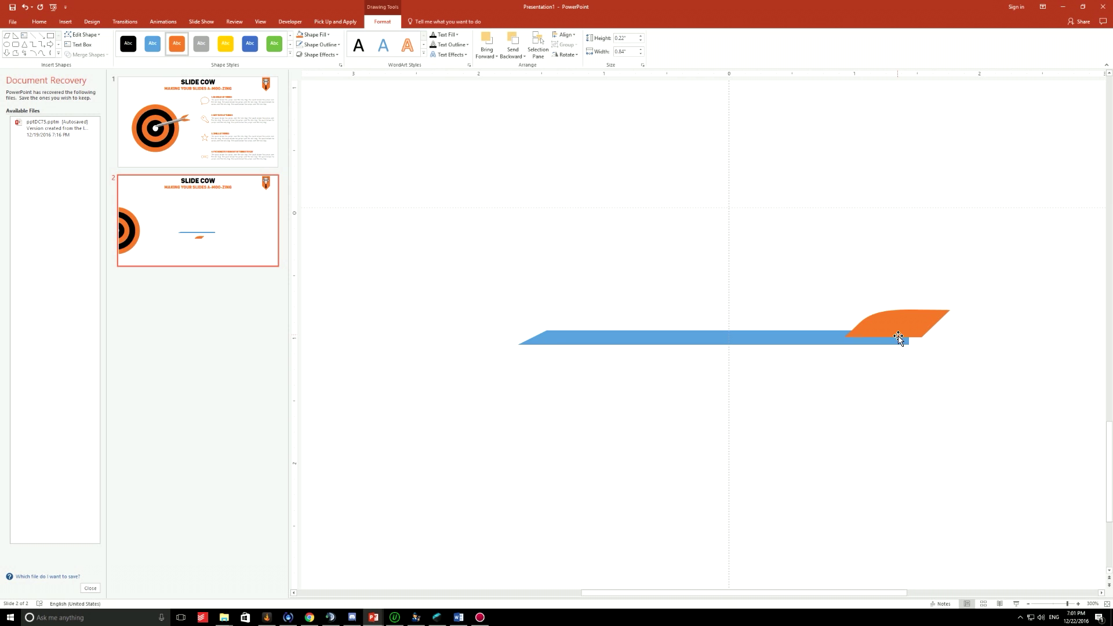
click(865, 447)
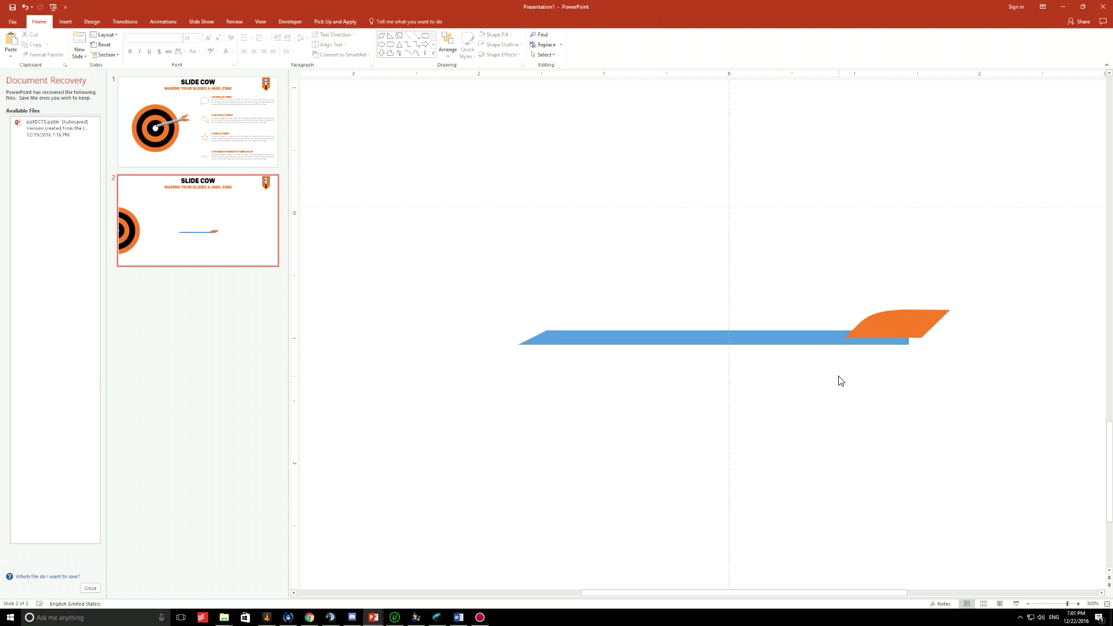
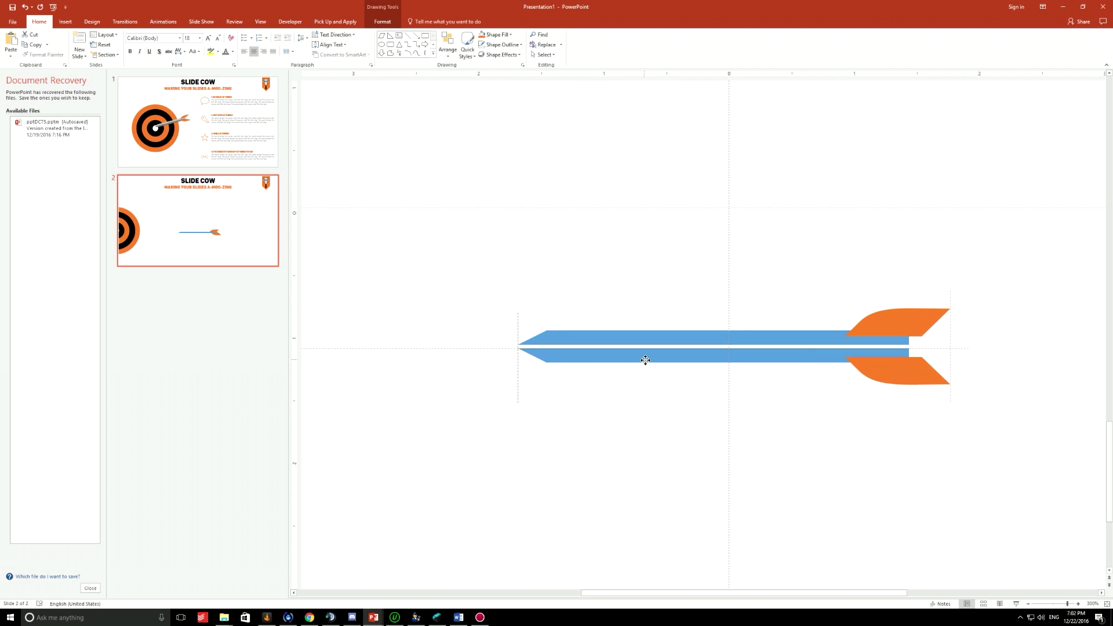
click(849, 476)
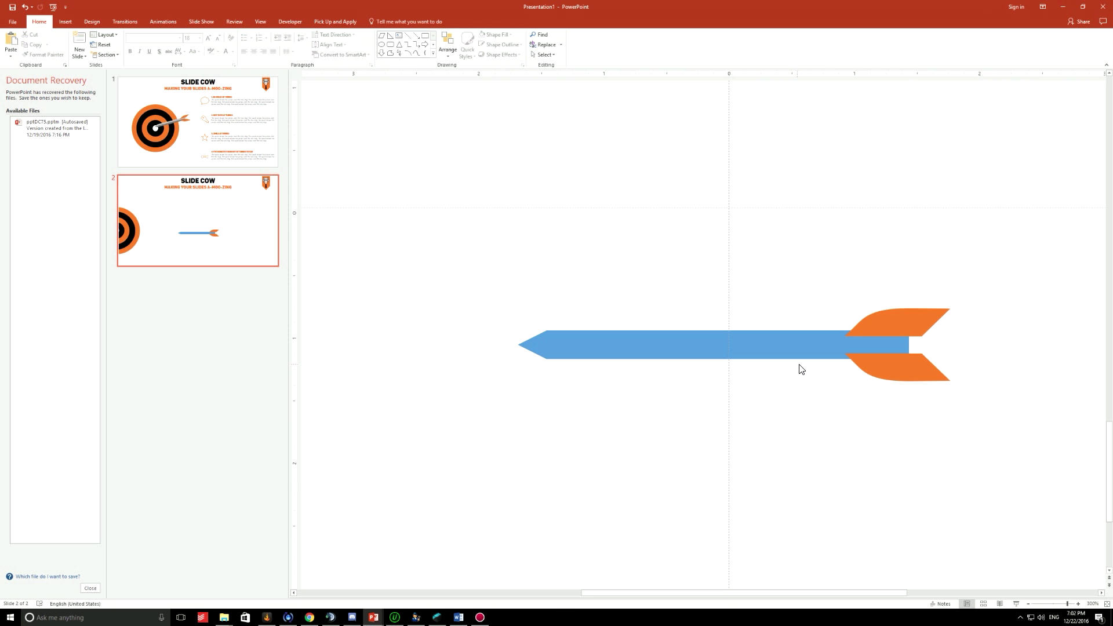
Step: Ungroup the lower half of the arrow into its separate shaft and feather
click(589, 356)
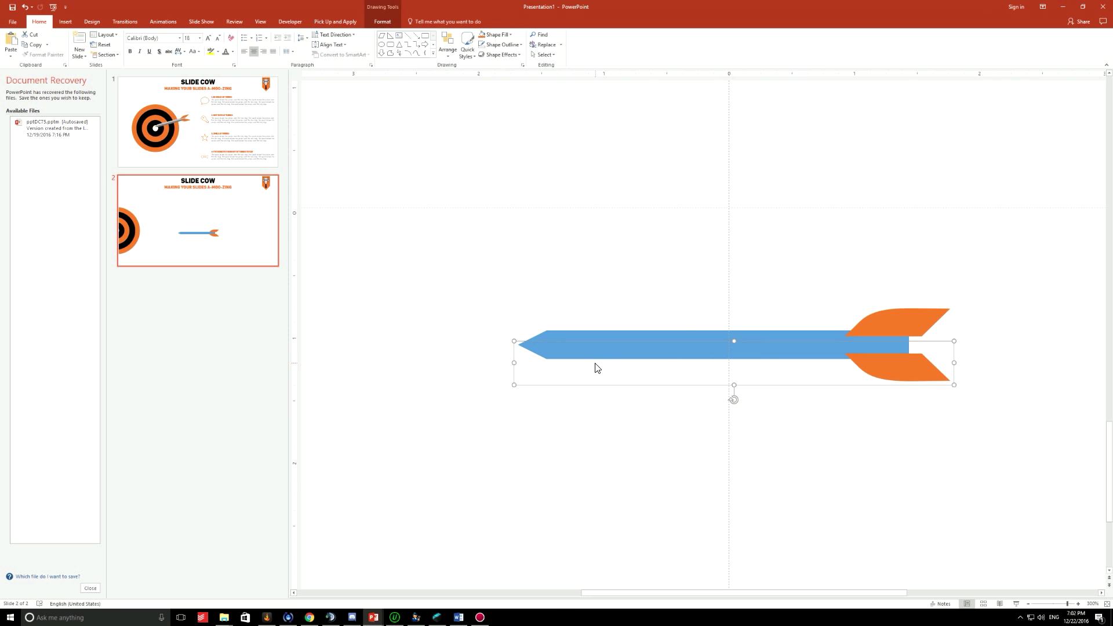
key(ctrl+shift+g)
click(596, 368)
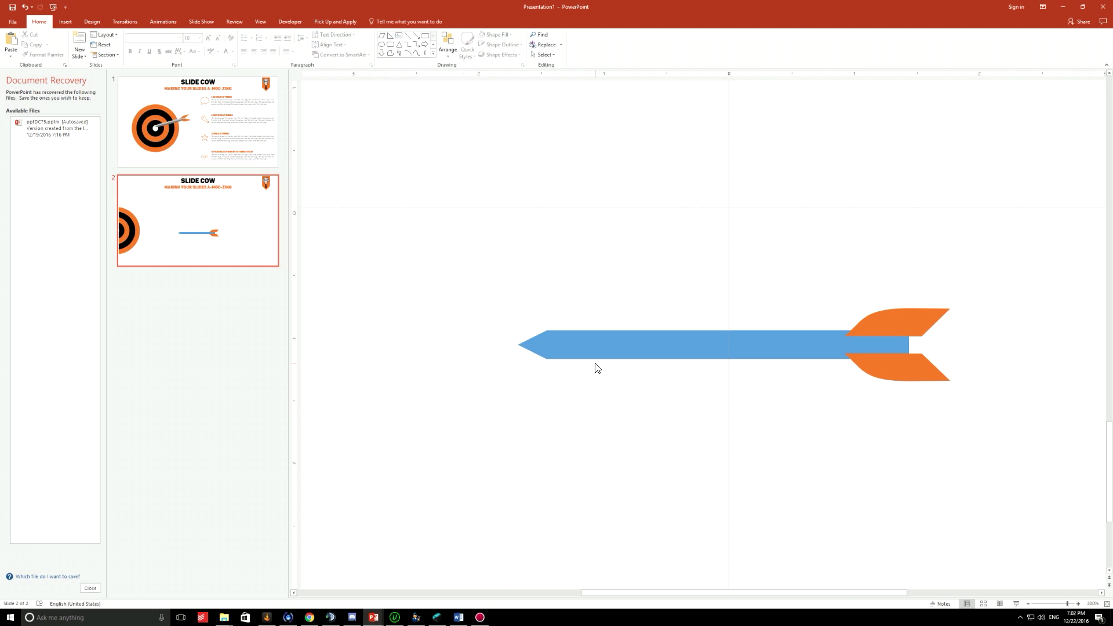
Step: Fill the lower half of the arrow's shaft with dark gray, using the arrow on slide 1 as reference
click(192, 149)
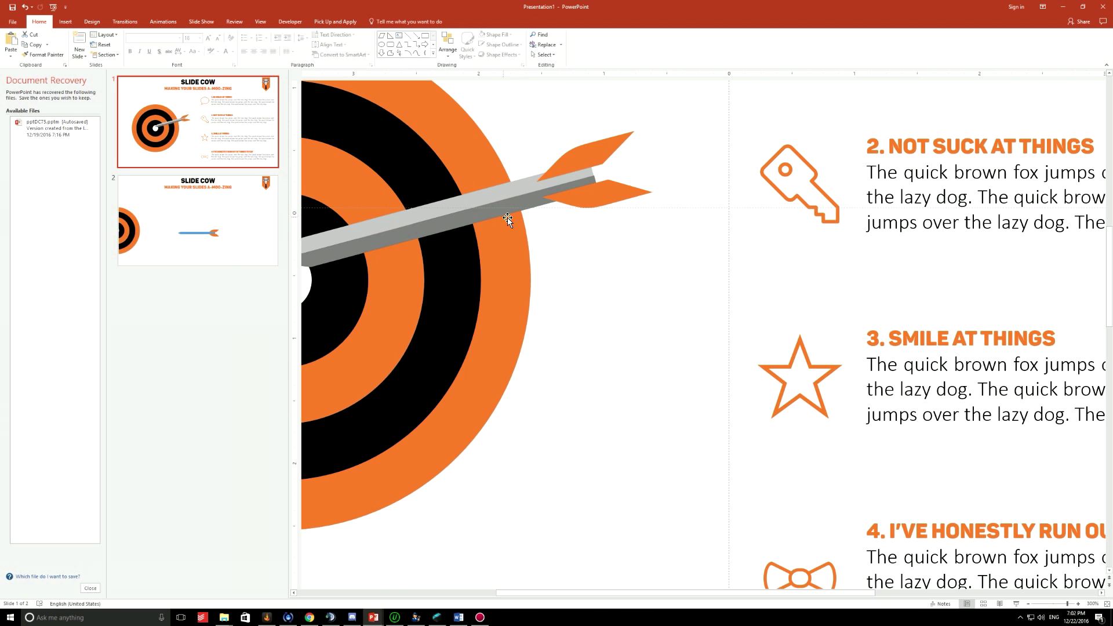
click(266, 219)
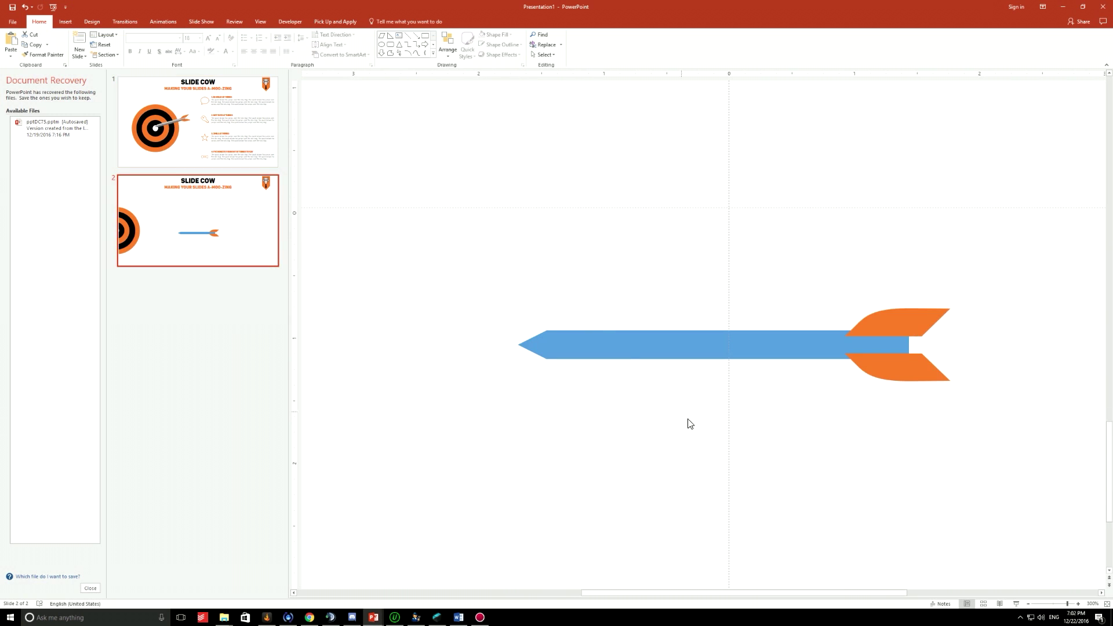
click(604, 354)
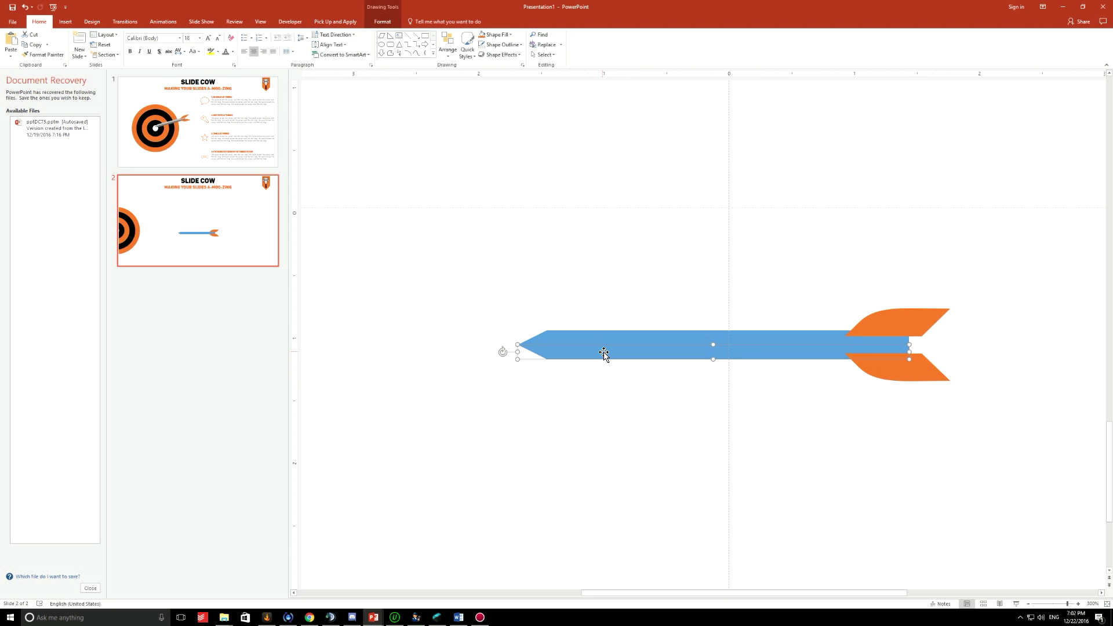
click(380, 24)
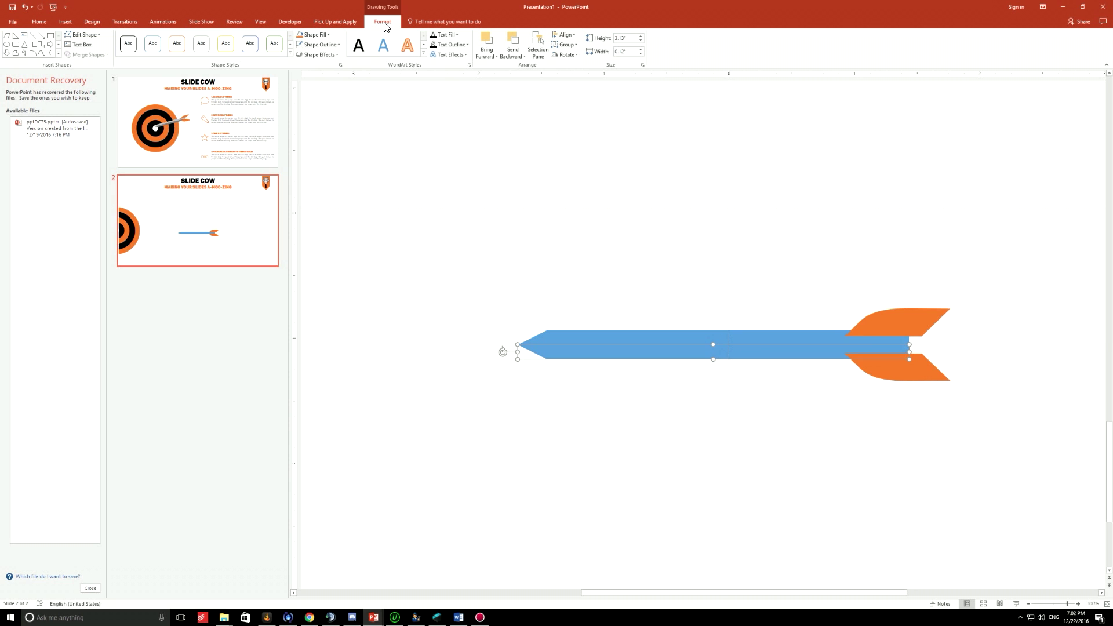
click(327, 35)
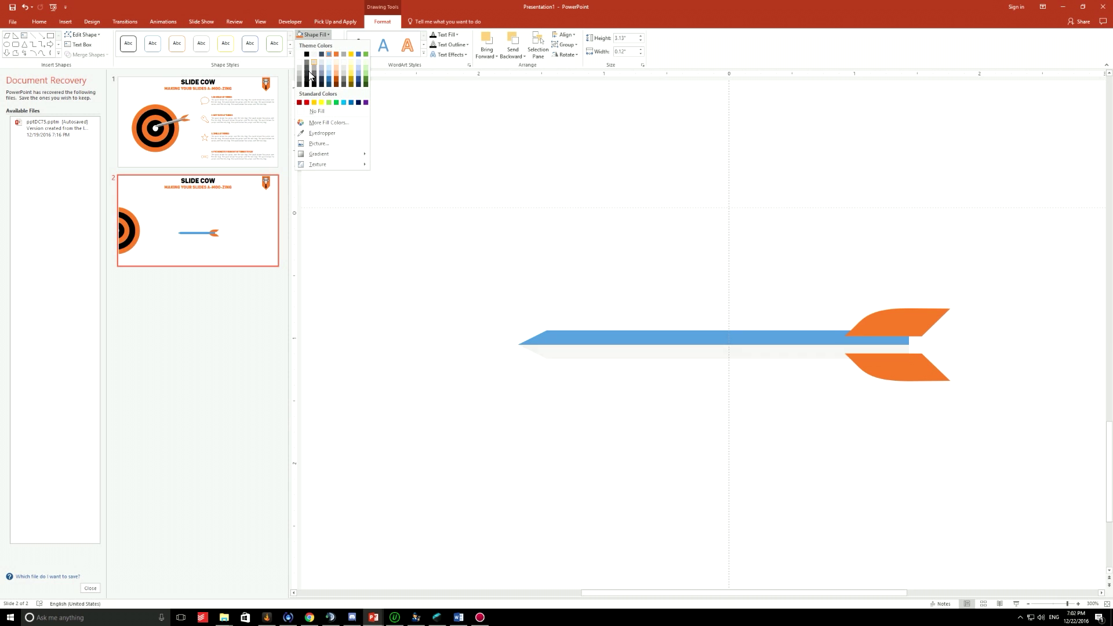
click(301, 87)
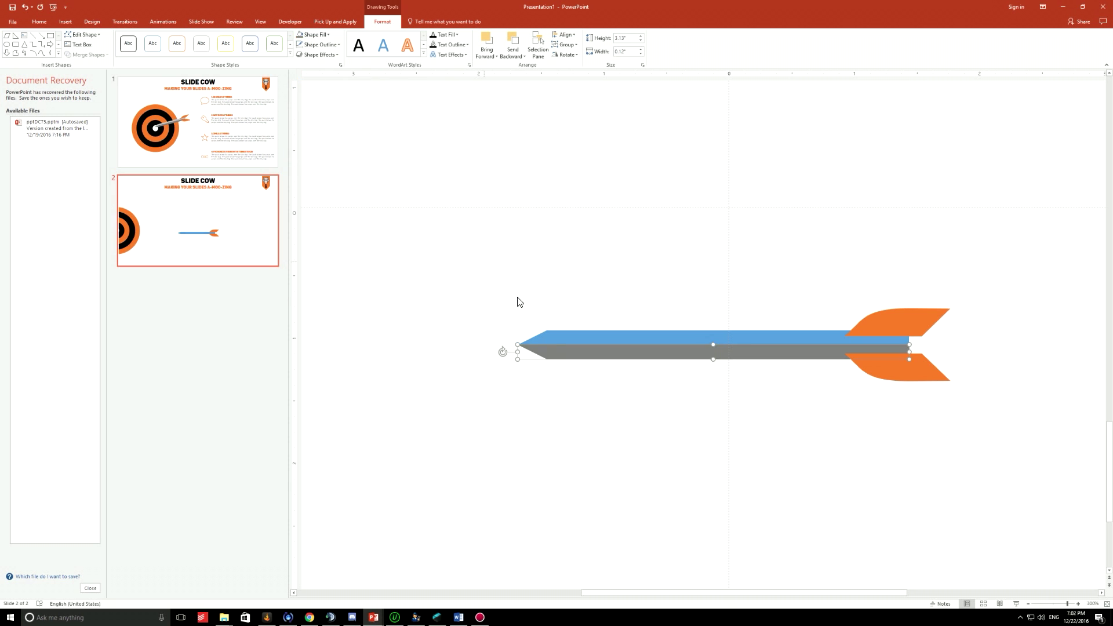
Step: Ungroup the upper half of the arrow into its separate shaft and feather
click(582, 392)
drag(439, 250, 1002, 499)
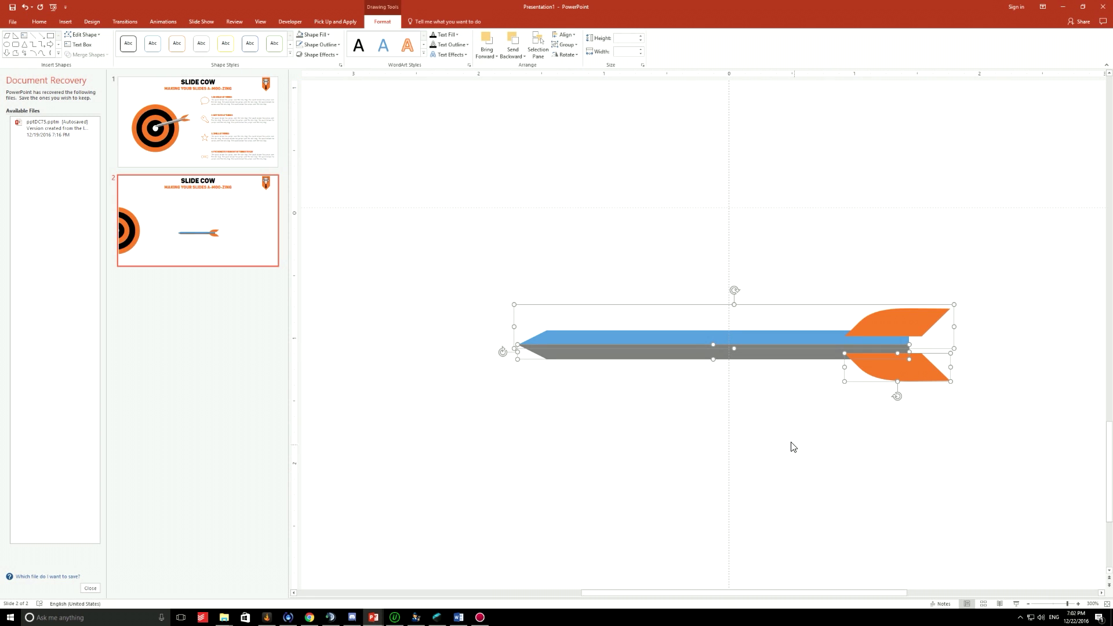
click(738, 306)
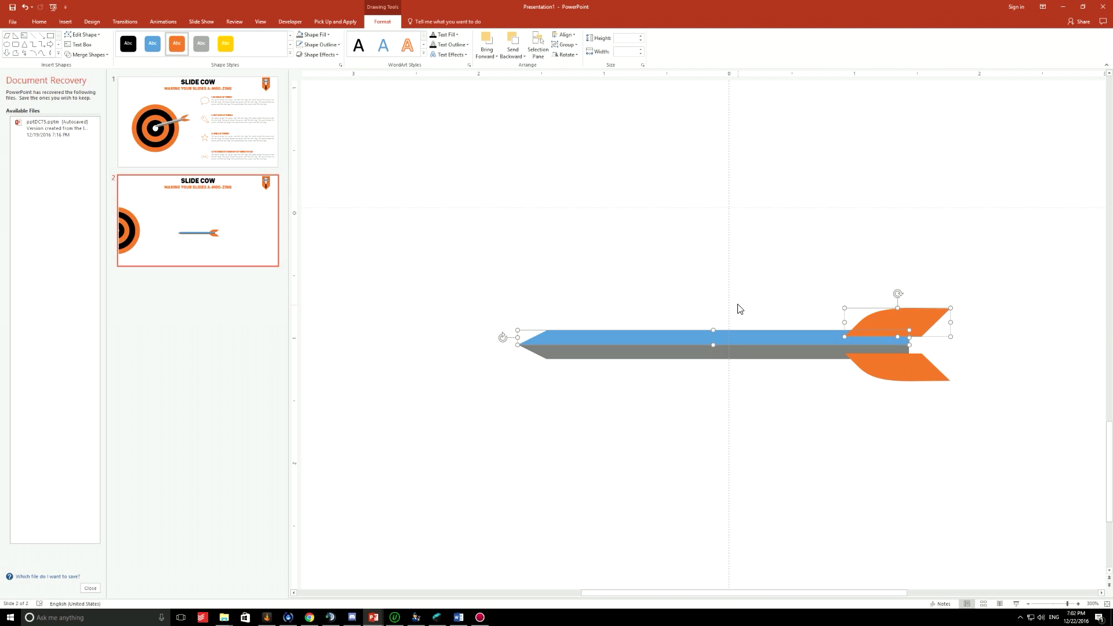
click(738, 308)
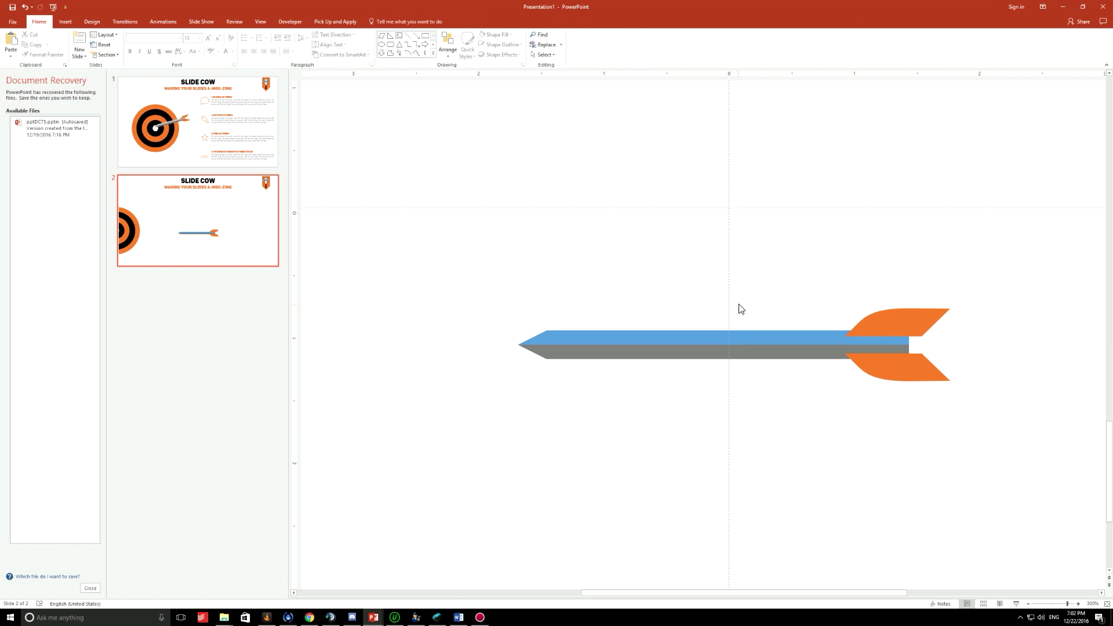
Step: Fill the upper half of the arrow's shaft with a lighter gray than the lower half
click(628, 343)
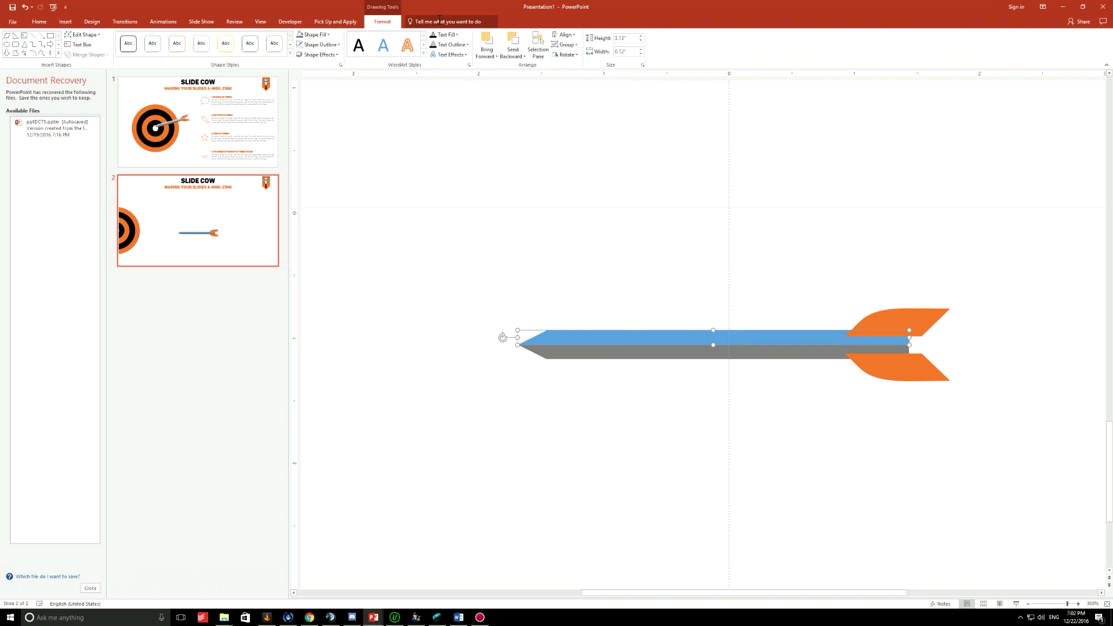
click(324, 36)
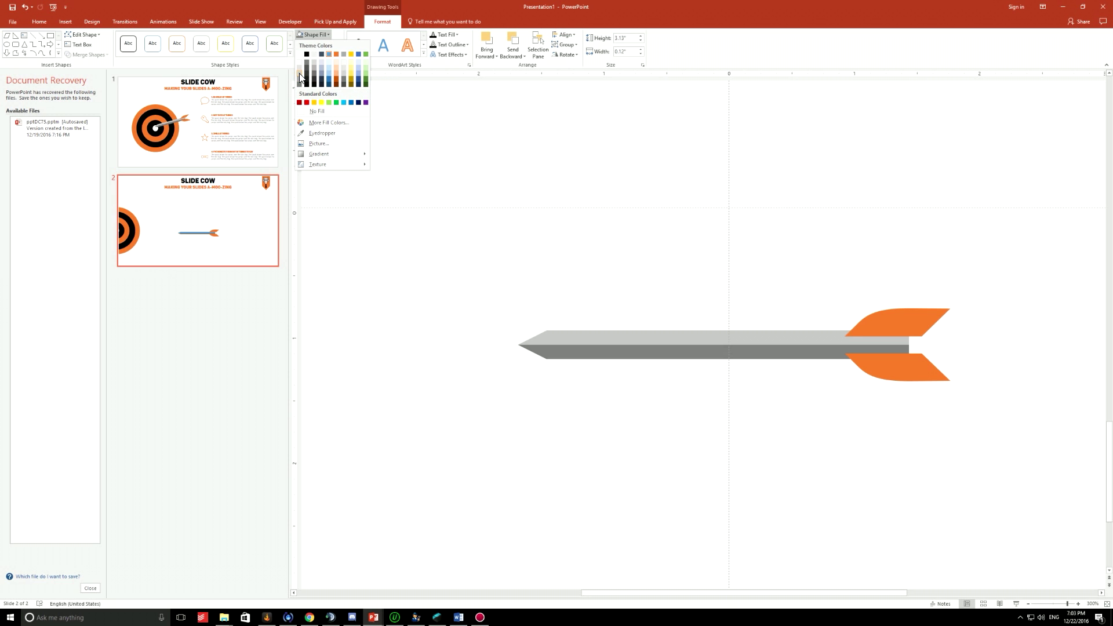
click(301, 79)
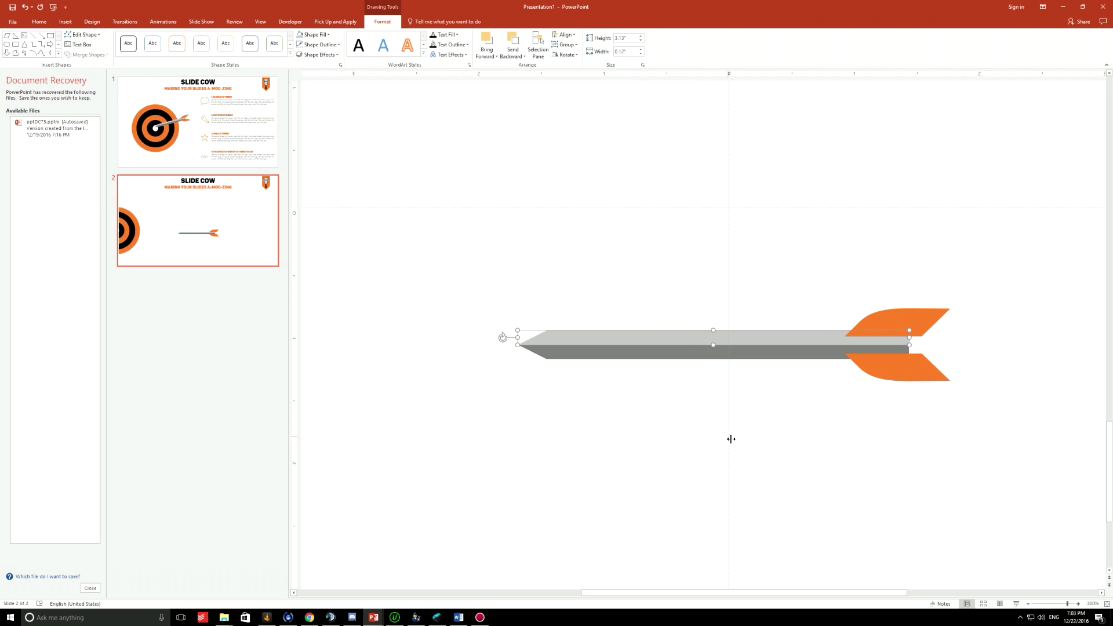
click(741, 435)
scroll(742, 435, down, 3)
scroll(837, 435, down, 3)
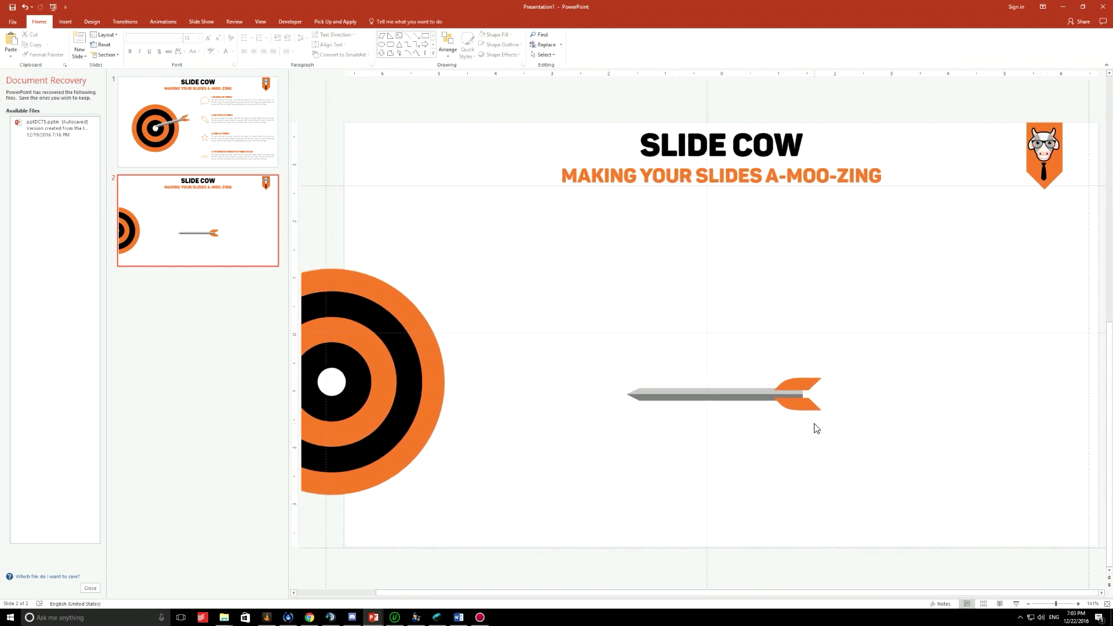